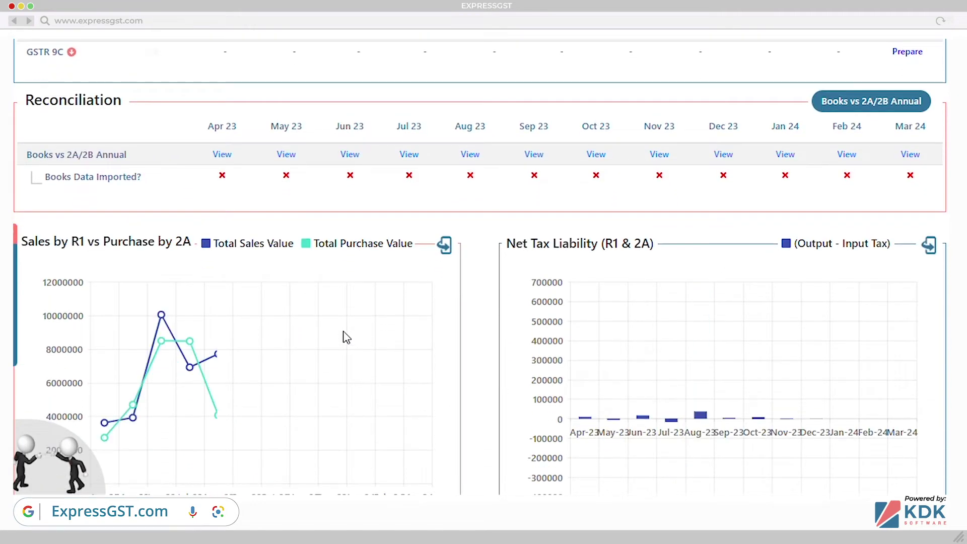
- Scroll the dashboard past the charts and ledger to the GSTR 1 multi-month summary (B2B 4,47,85,004.00)
{"action": "scroll", "coordinate": [346, 337], "scroll_direction": "down", "scroll_amount": 7}
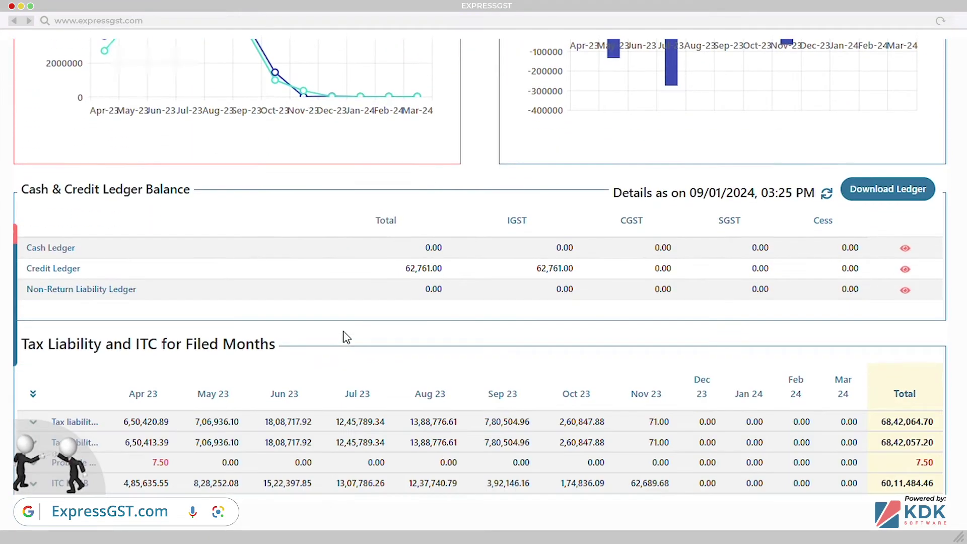
{"action": "scroll", "coordinate": [347, 338], "scroll_direction": "down", "scroll_amount": 3}
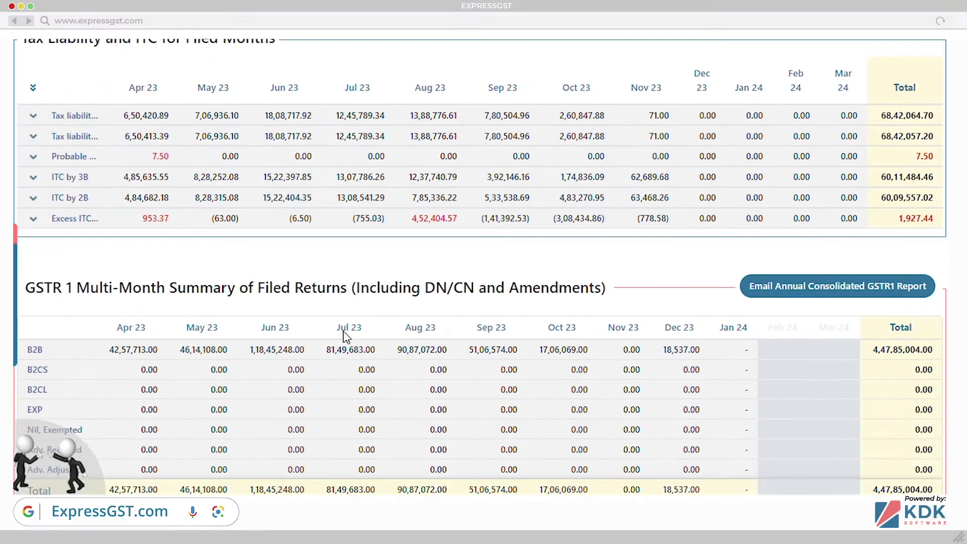
{"action": "scroll", "coordinate": [350, 338], "scroll_direction": "down", "scroll_amount": 2}
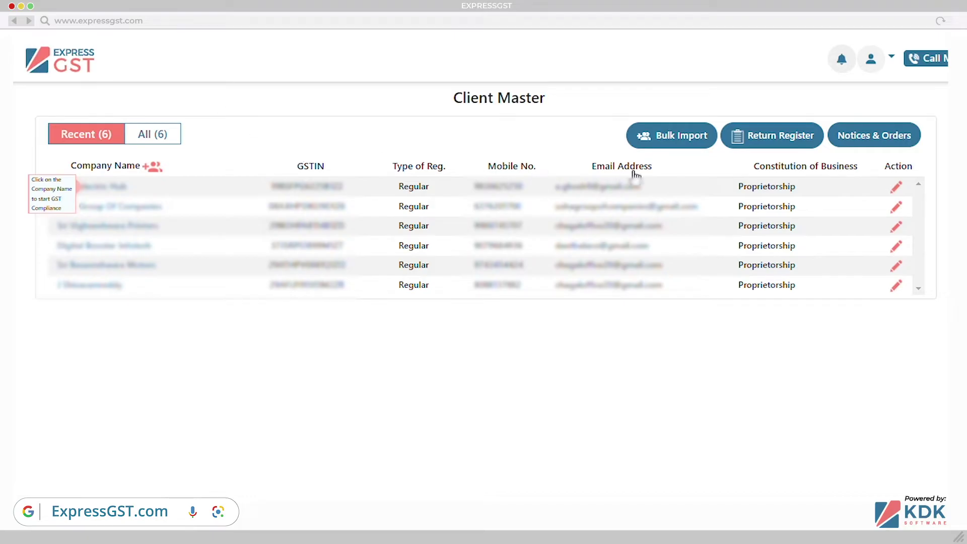
- Open Bulk Import and highlight the note that imported GSTINs move to the All tab
{"action": "left_click", "coordinate": [673, 145]}
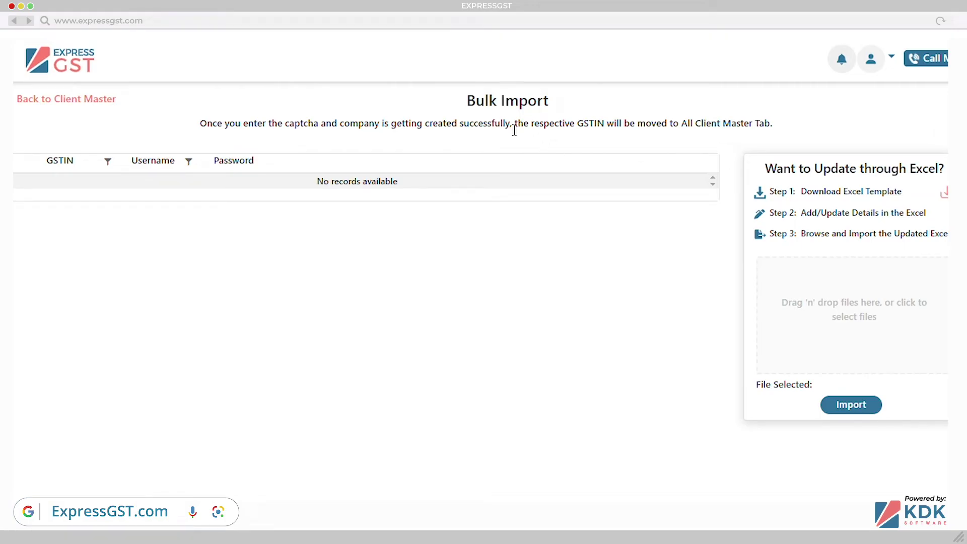
{"action": "left_click_drag", "start_coordinate": [507, 129], "coordinate": [775, 132]}
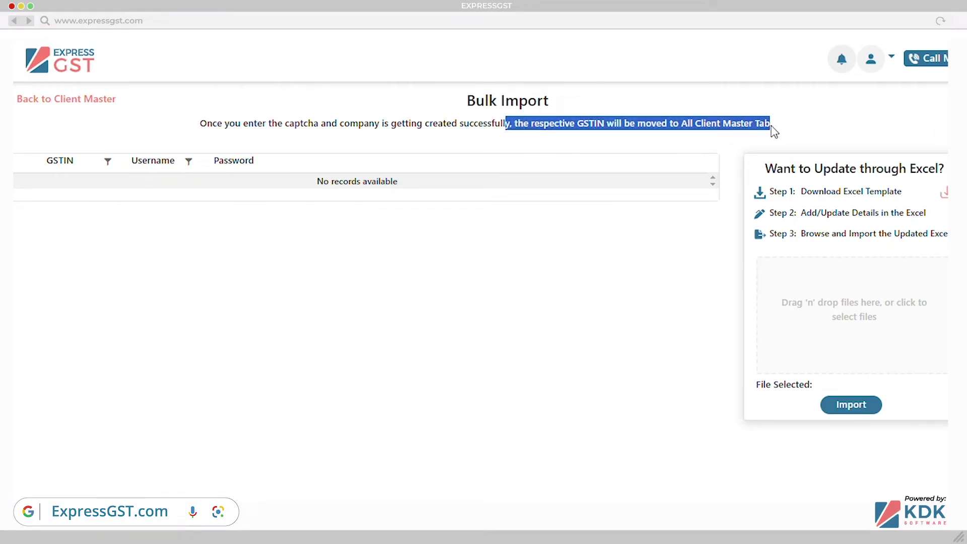
- Preview the Return Register and Notices & Orders pages, returning to Client Master after each
{"action": "left_click", "coordinate": [38, 104]}
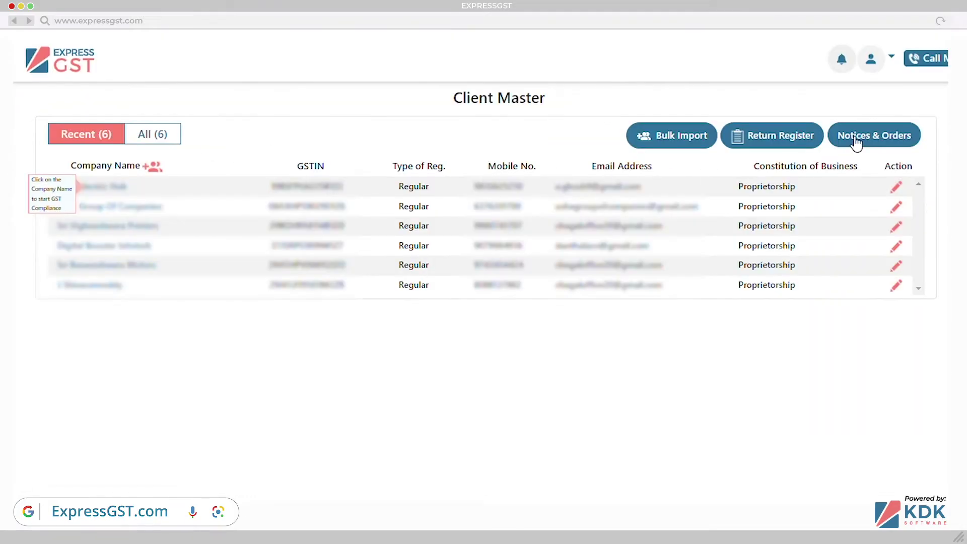
{"action": "left_click", "coordinate": [811, 141]}
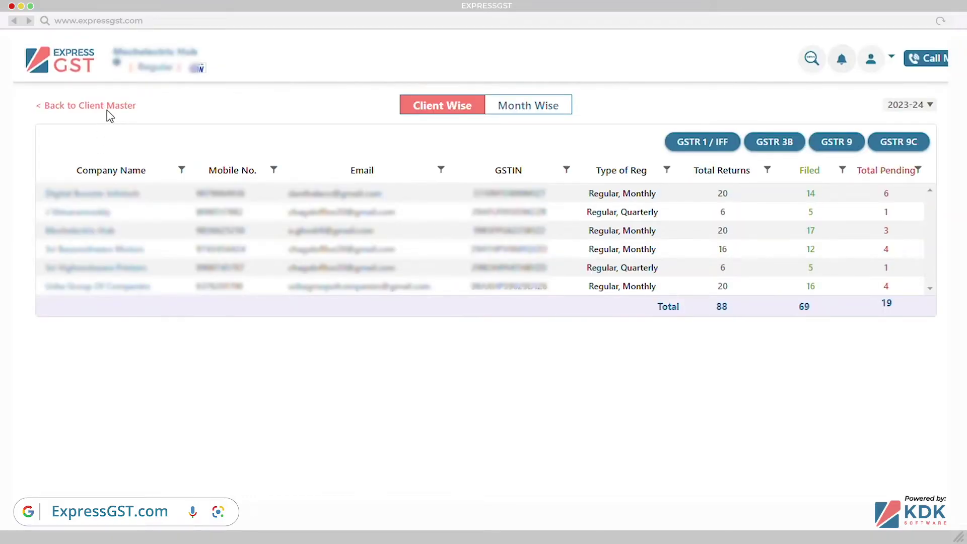
{"action": "left_click", "coordinate": [108, 109]}
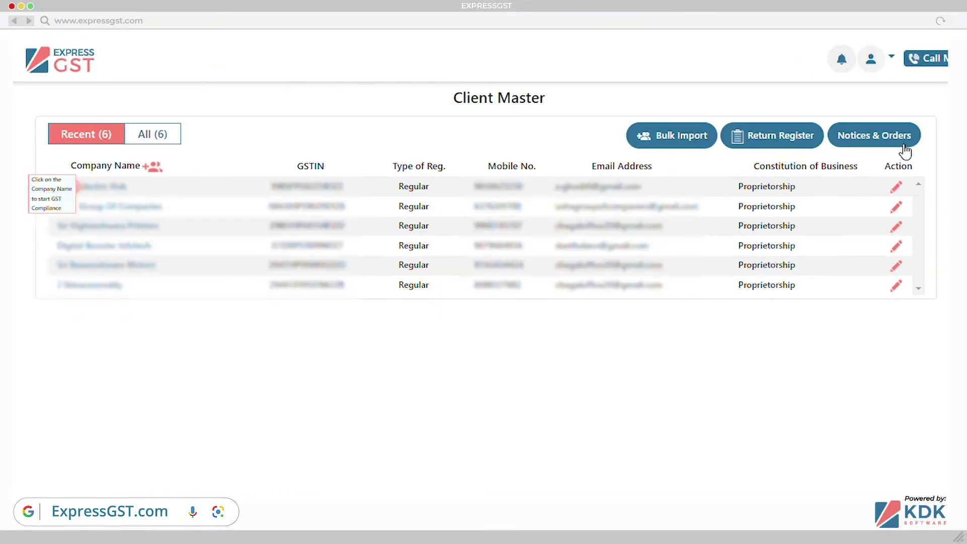
{"action": "left_click", "coordinate": [905, 150]}
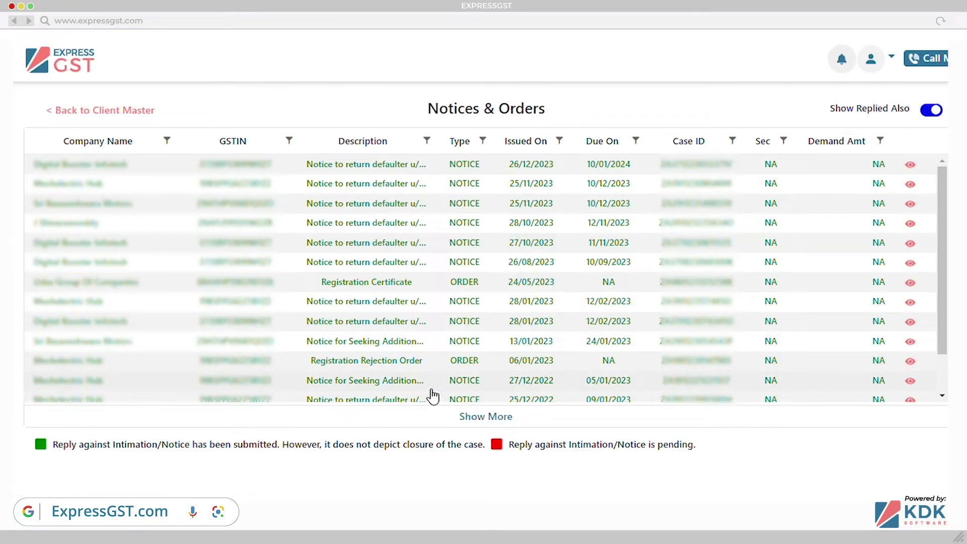
{"action": "left_click", "coordinate": [87, 110]}
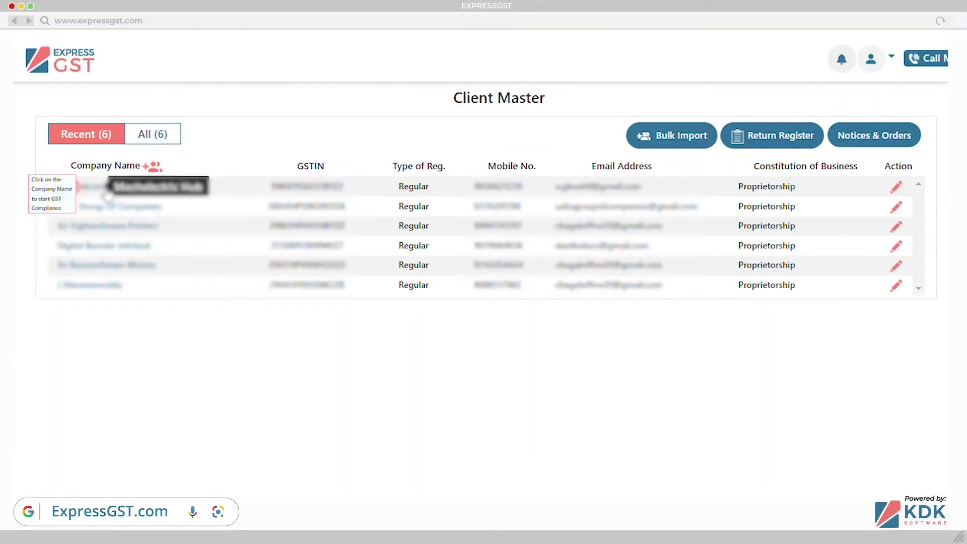
- Open the first client's dashboard, scroll through it, and switch the financial year to 2022-23
{"action": "left_click", "coordinate": [108, 196]}
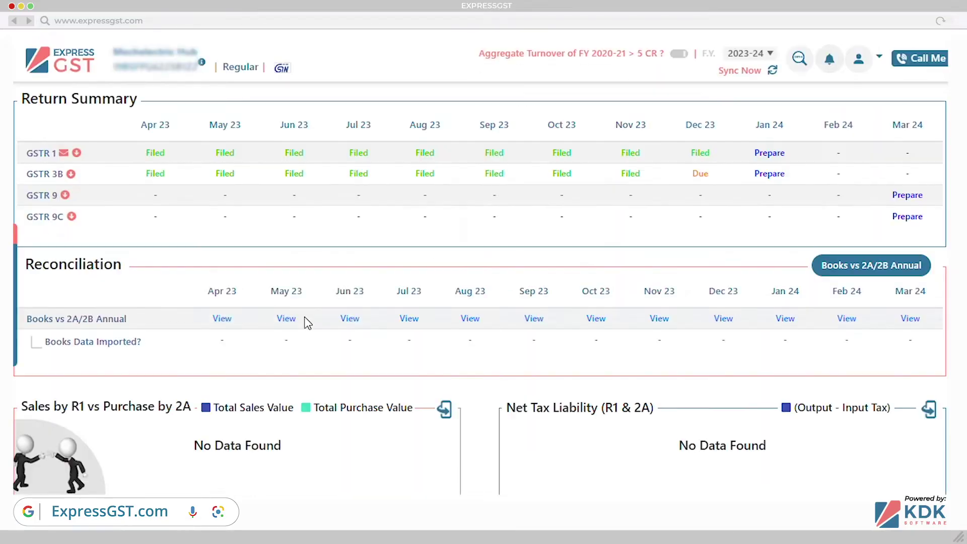
{"action": "scroll", "coordinate": [347, 338], "scroll_direction": "down", "scroll_amount": 5}
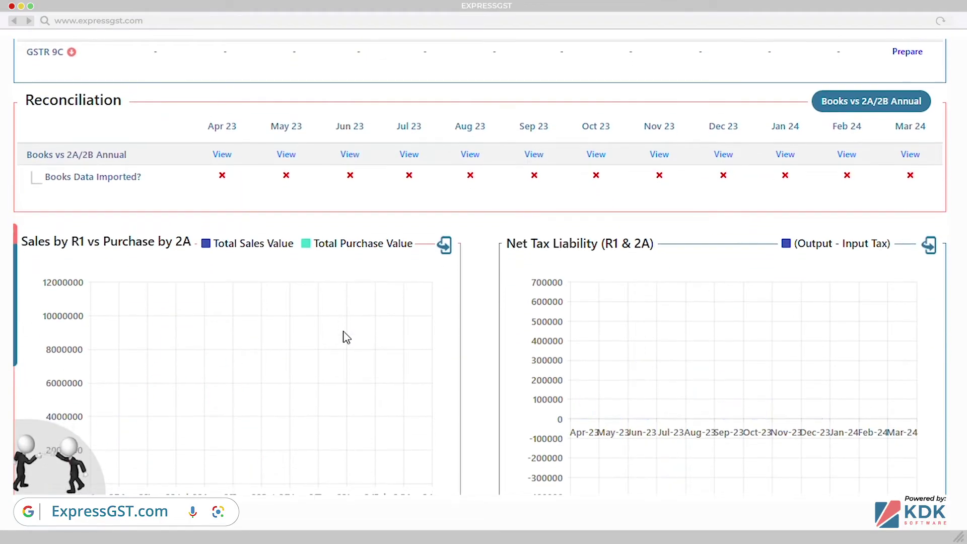
{"action": "scroll", "coordinate": [347, 337], "scroll_direction": "down", "scroll_amount": 6}
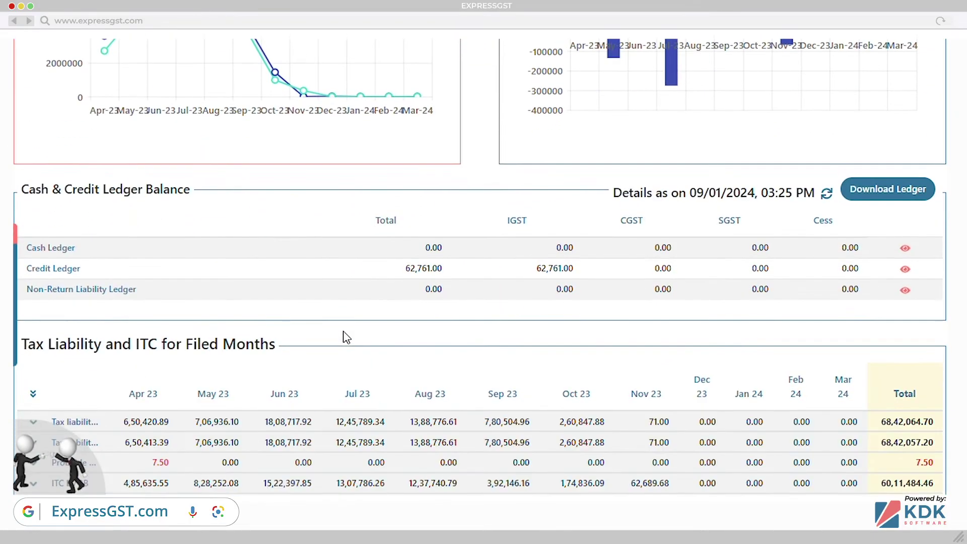
{"action": "scroll", "coordinate": [346, 338], "scroll_direction": "down", "scroll_amount": 5}
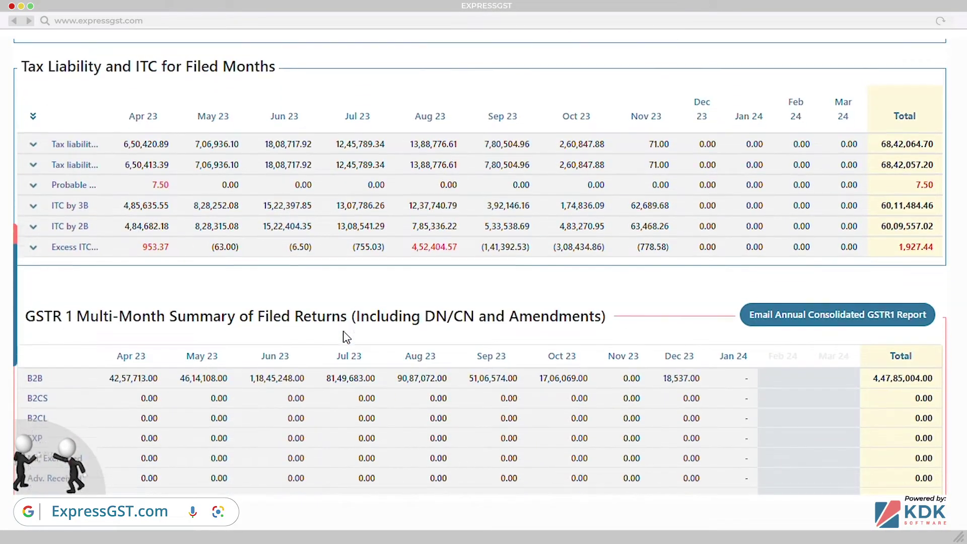
{"action": "scroll", "coordinate": [347, 338], "scroll_direction": "down", "scroll_amount": 2}
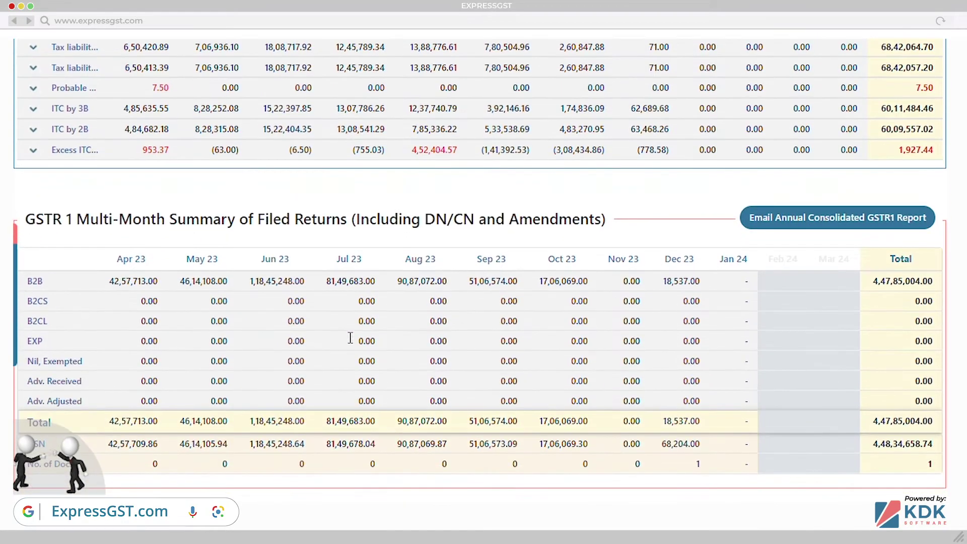
{"action": "scroll", "coordinate": [350, 338], "scroll_direction": "up", "scroll_amount": 15}
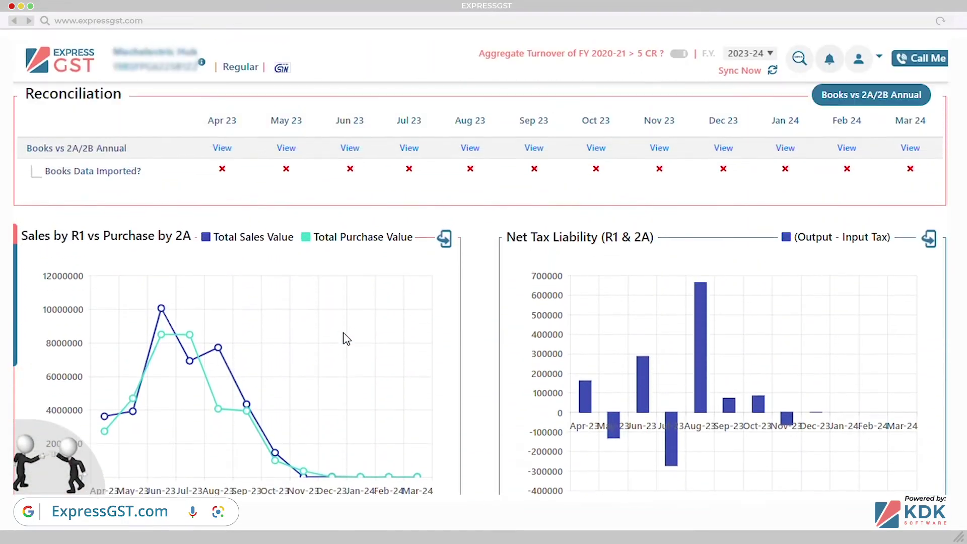
{"action": "scroll", "coordinate": [346, 339], "scroll_direction": "up", "scroll_amount": 4}
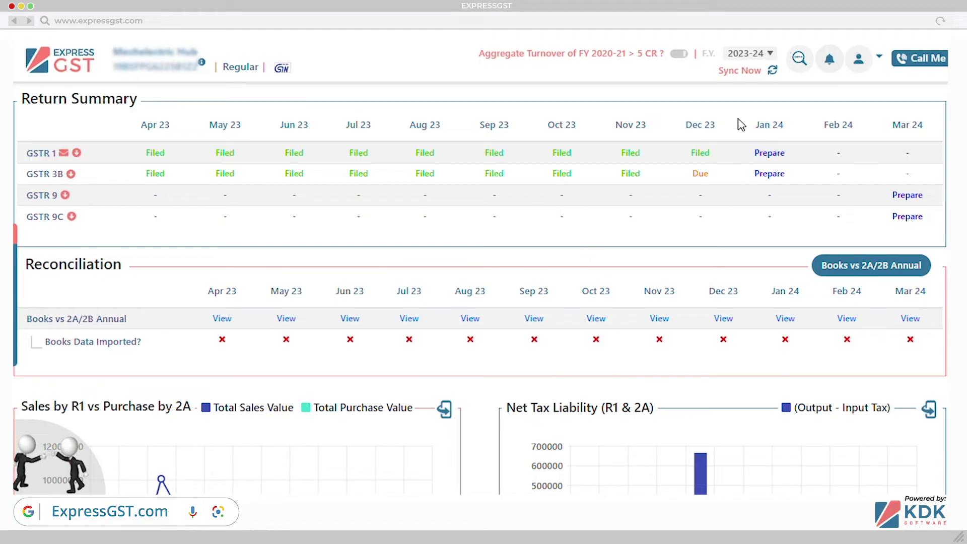
{"action": "left_click", "coordinate": [766, 59]}
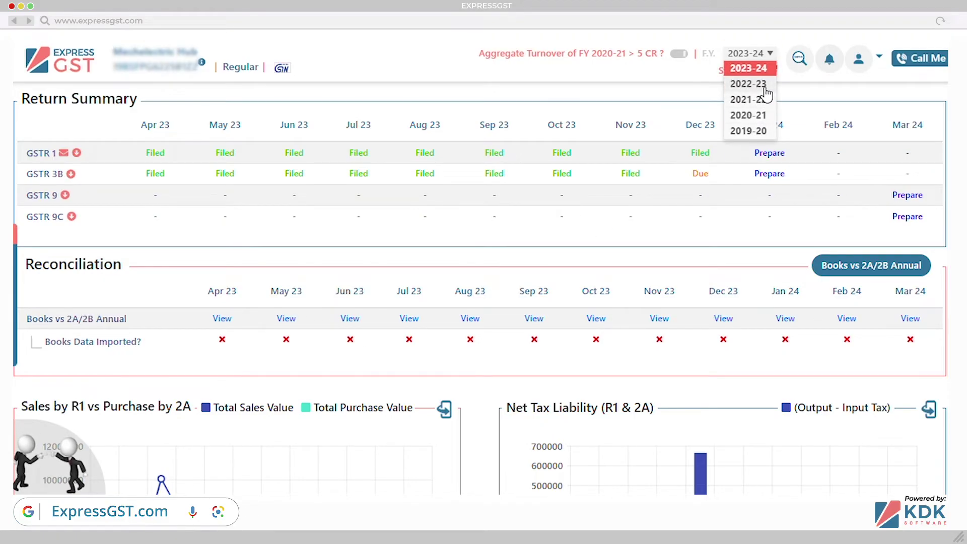
{"action": "left_click", "coordinate": [765, 86]}
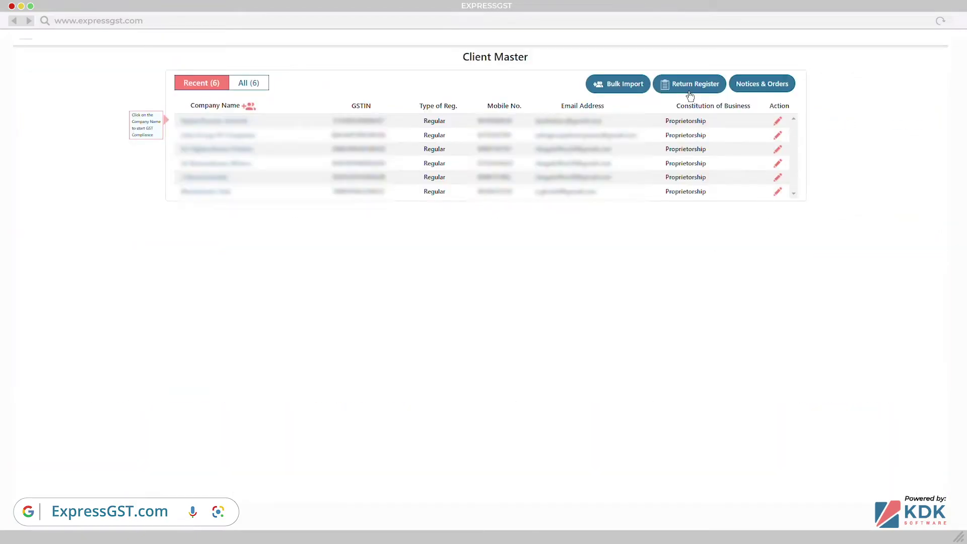
- In Return Register, view Digital Booster Infotech's return status, then the Month Wise summary
{"action": "left_click", "coordinate": [690, 85]}
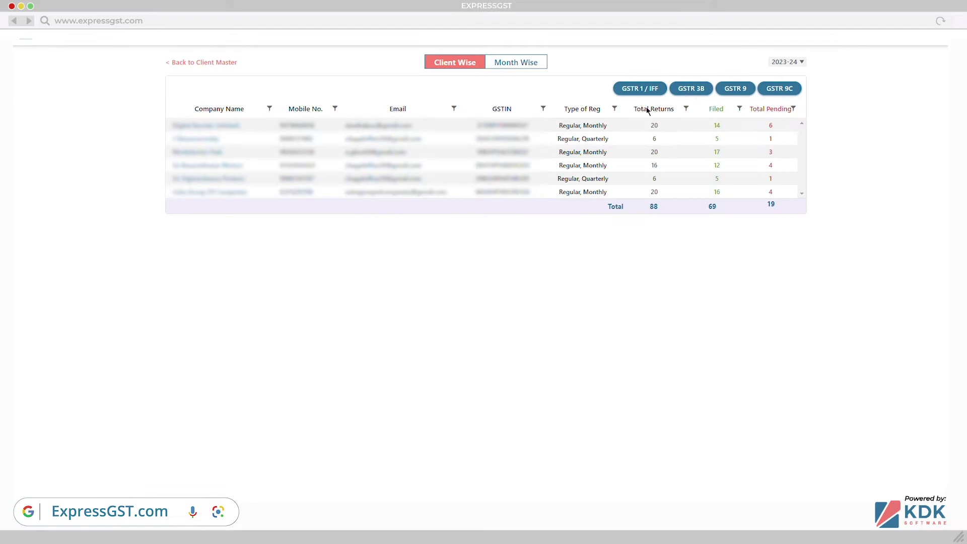
{"action": "left_click", "coordinate": [721, 131]}
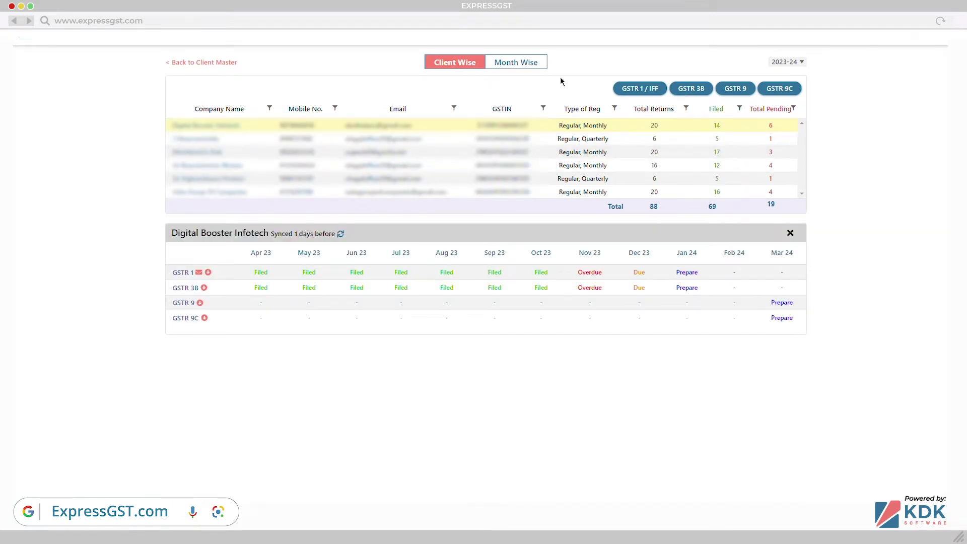
{"action": "left_click", "coordinate": [540, 65]}
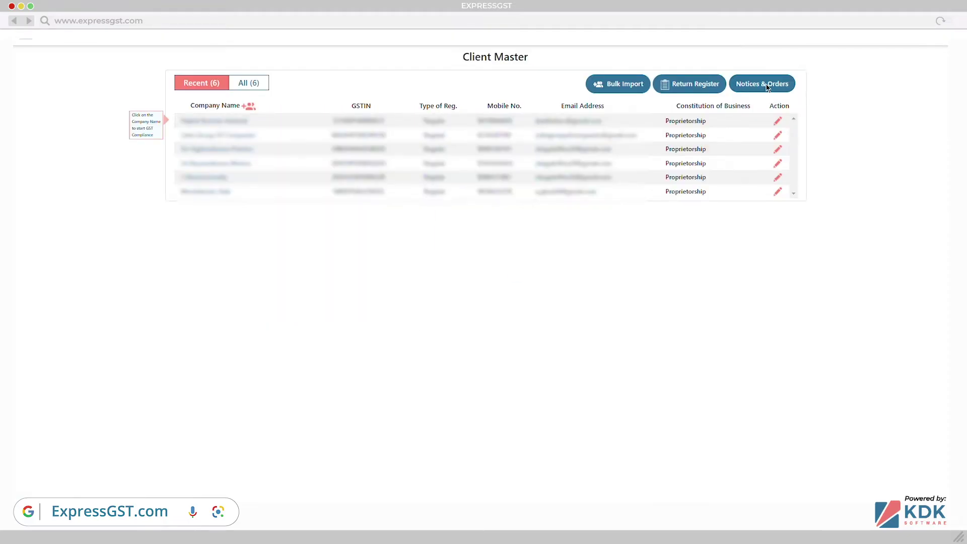
- Open Notices & Orders, highlight the submitted/pending reply legend, and show the 25/11/2023 notice details
{"action": "left_click", "coordinate": [762, 90]}
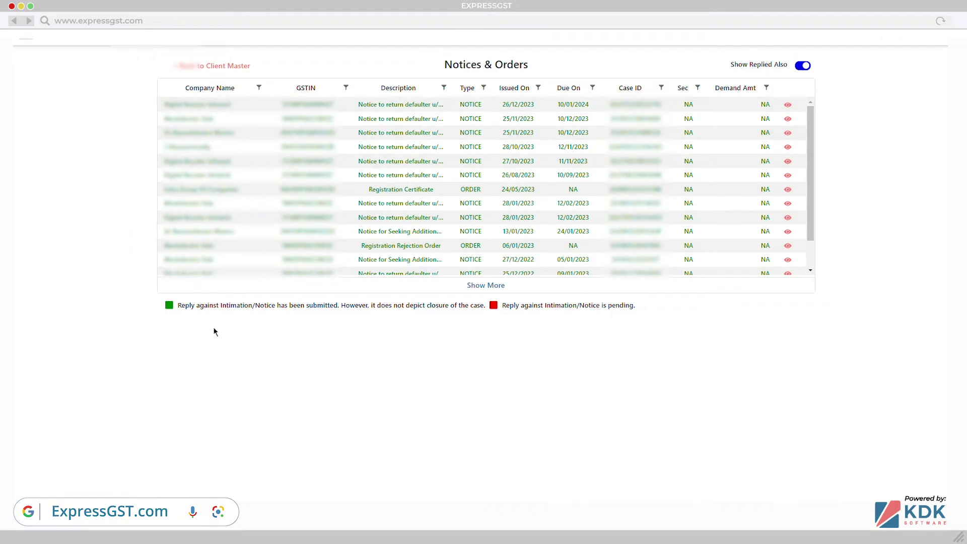
{"action": "left_click_drag", "start_coordinate": [309, 313], "coordinate": [347, 315]}
{"action": "left_click_drag", "start_coordinate": [502, 313], "coordinate": [623, 317]}
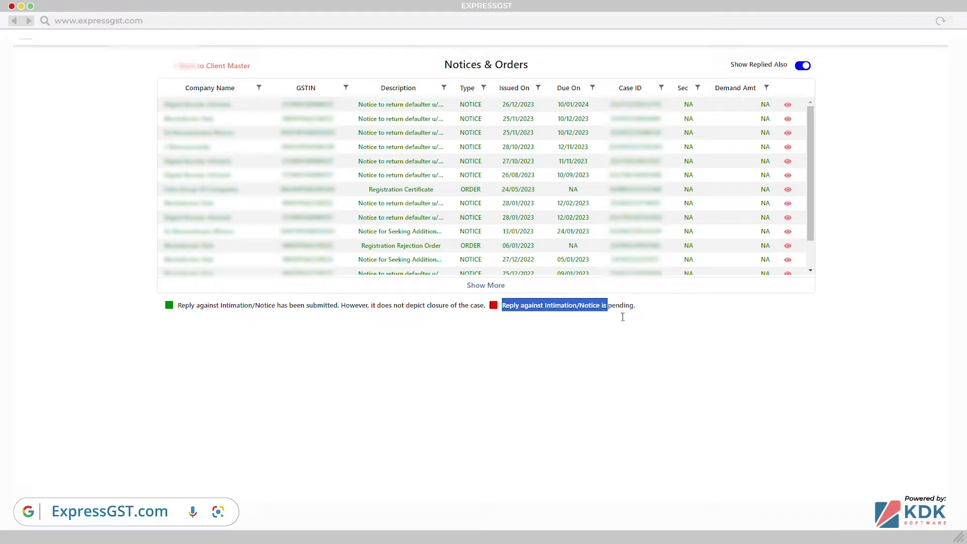
{"action": "left_click", "coordinate": [788, 119]}
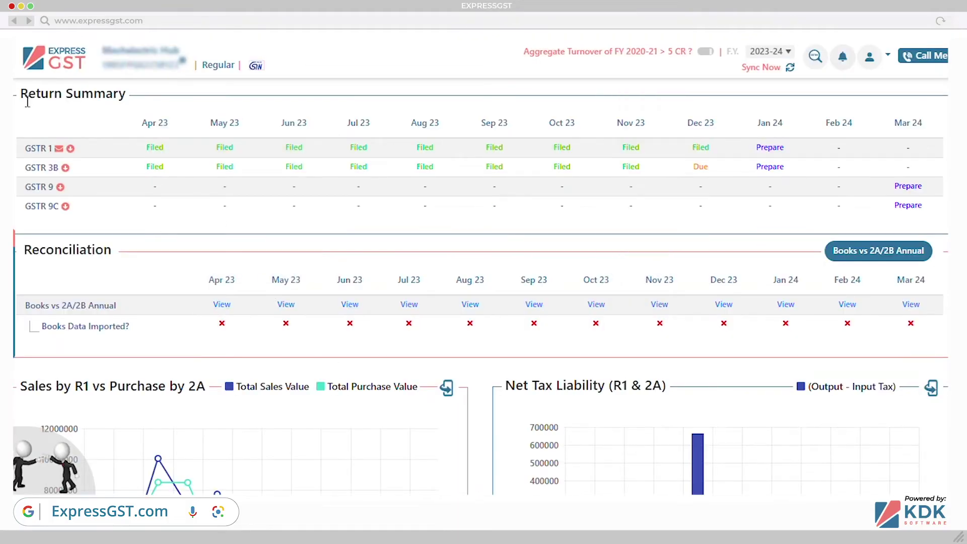
- Highlight the Return Summary and Reconciliation headings, then scroll through the charts and ledger balances
{"action": "left_click_drag", "start_coordinate": [21, 98], "coordinate": [126, 97]}
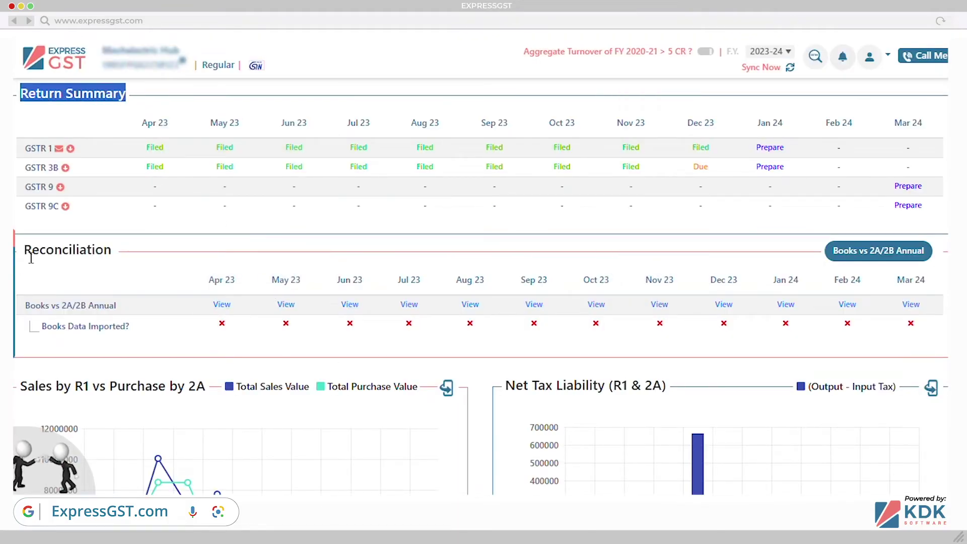
{"action": "left_click_drag", "start_coordinate": [24, 255], "coordinate": [116, 263]}
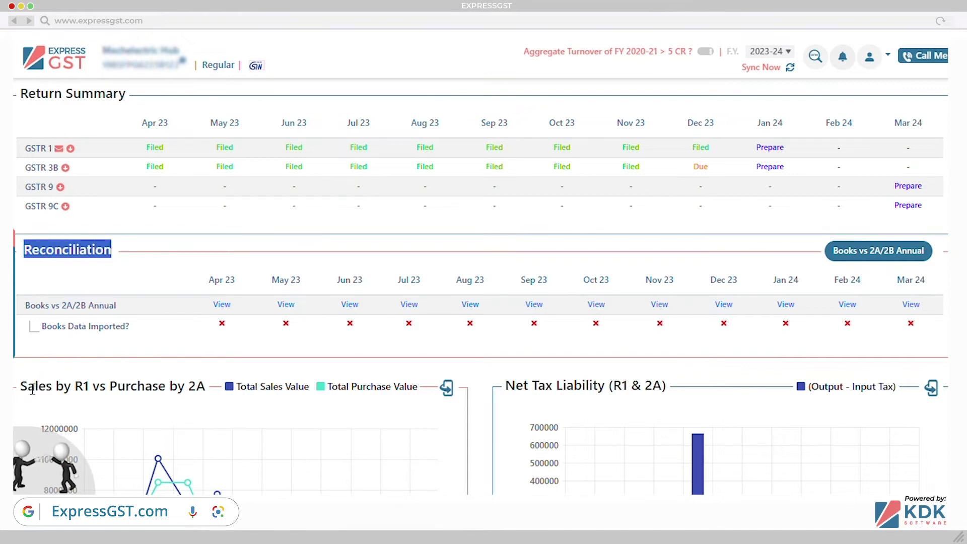
{"action": "left_click_drag", "start_coordinate": [20, 389], "coordinate": [177, 391]}
{"action": "scroll", "coordinate": [176, 392], "scroll_direction": "down", "scroll_amount": 3}
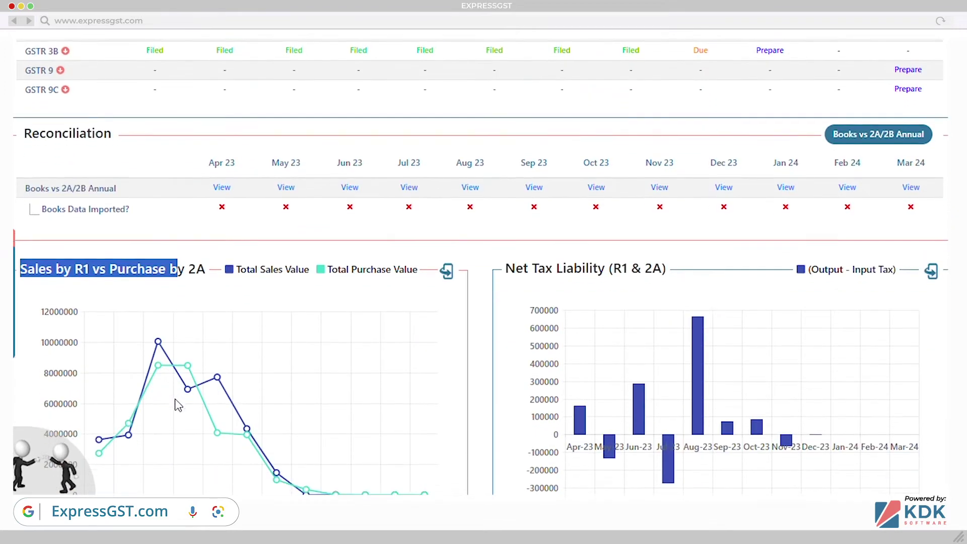
{"action": "scroll", "coordinate": [176, 405], "scroll_direction": "down", "scroll_amount": 10}
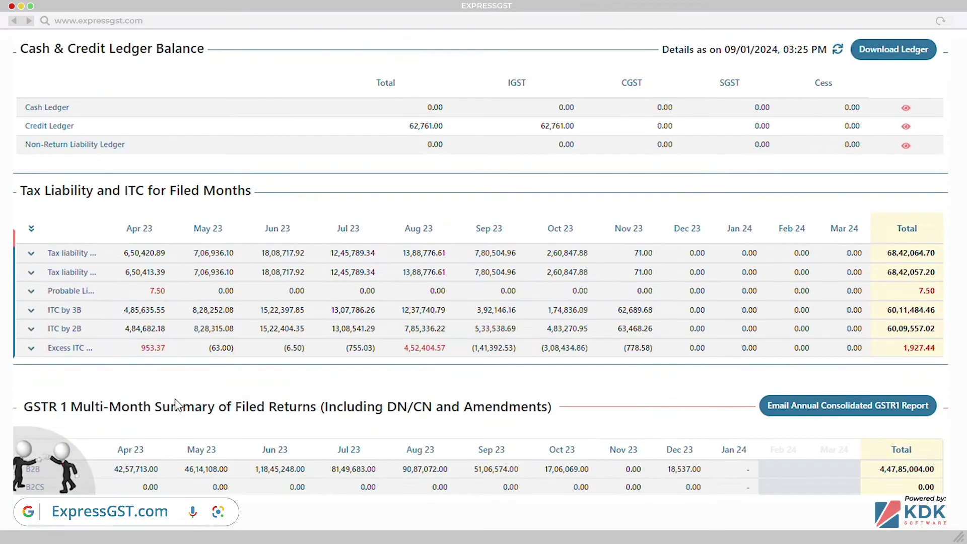
{"action": "scroll", "coordinate": [177, 403], "scroll_direction": "down", "scroll_amount": 3}
{"action": "scroll", "coordinate": [179, 398], "scroll_direction": "up", "scroll_amount": 5}
{"action": "scroll", "coordinate": [181, 390], "scroll_direction": "up", "scroll_amount": 4}
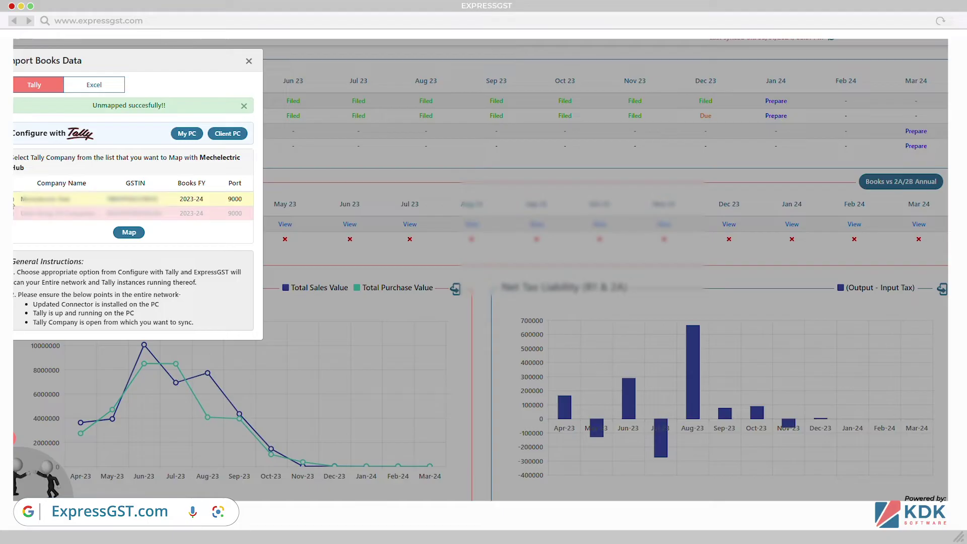
- Resend the Tally sync request e-mail to the client via the Client PC option
{"action": "left_click", "coordinate": [234, 141]}
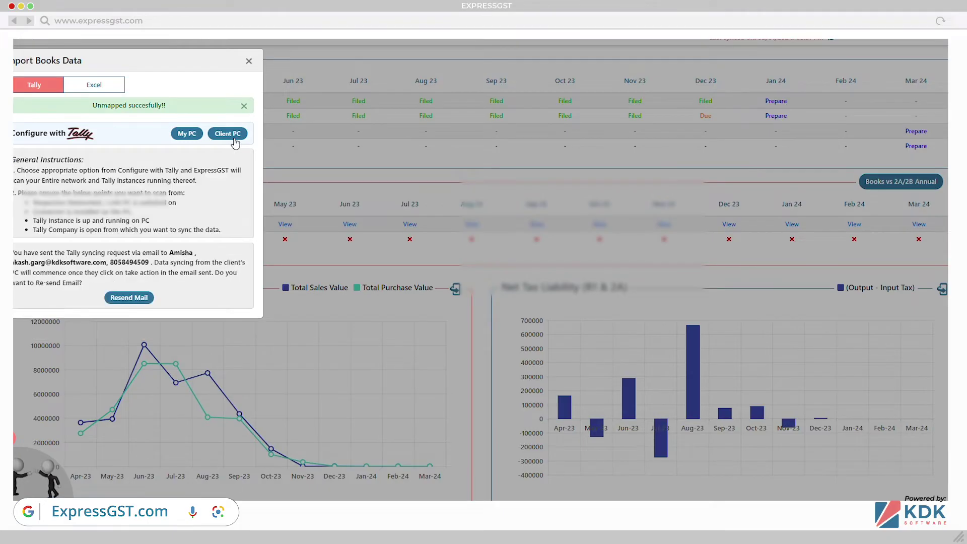
{"action": "left_click", "coordinate": [124, 296]}
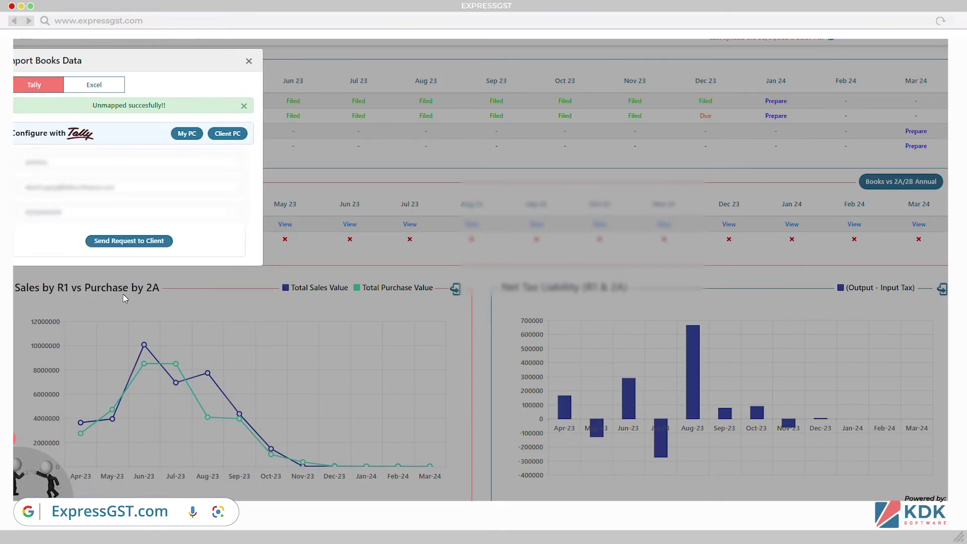
{"action": "left_click", "coordinate": [130, 243]}
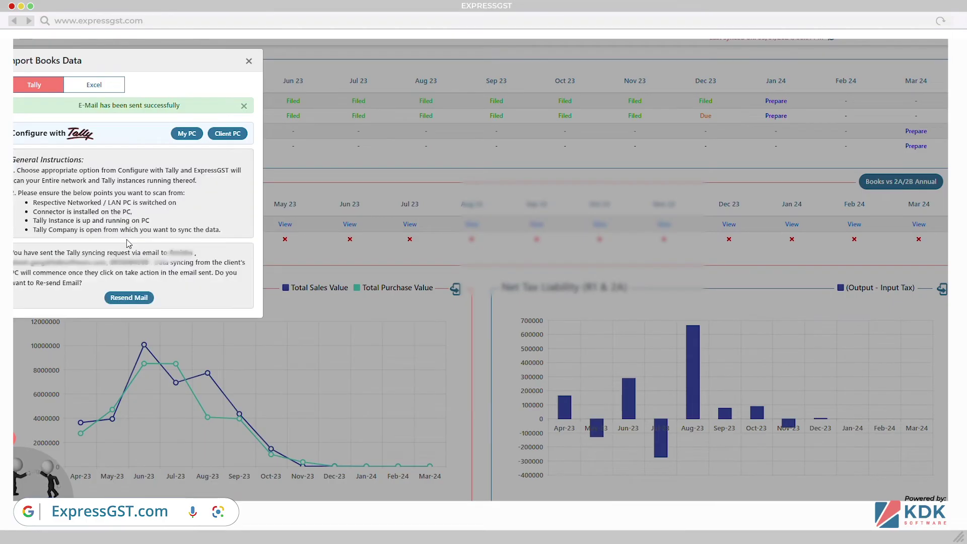
- Map the listed 2023-24 Tally company on My PC, appending to existing books data
{"action": "left_click", "coordinate": [180, 134]}
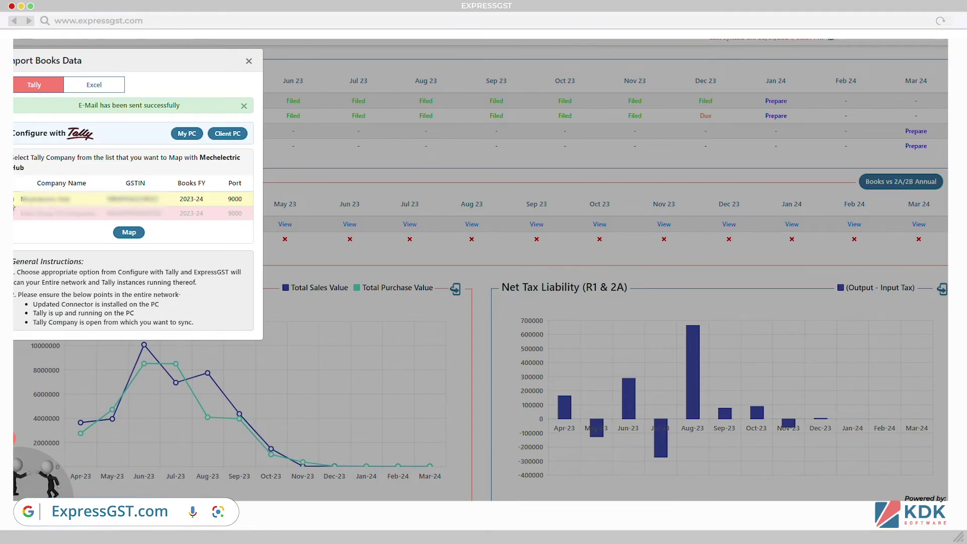
{"action": "left_click", "coordinate": [128, 232]}
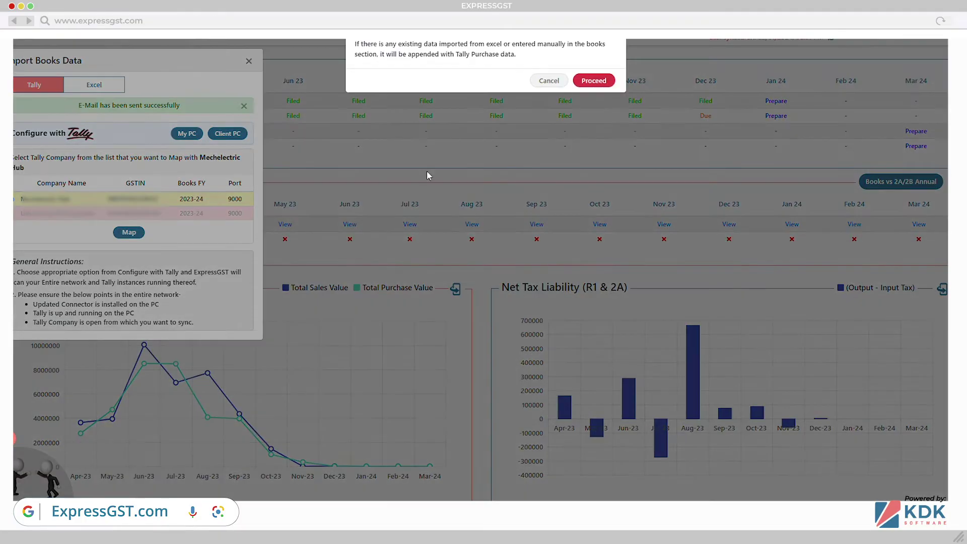
{"action": "left_click", "coordinate": [592, 82]}
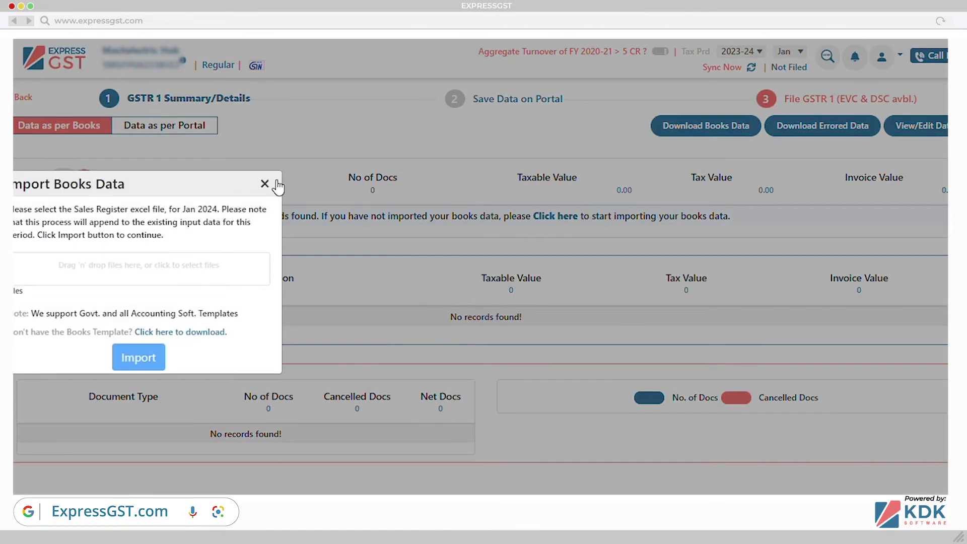
- Close Import Books Data and advance January GSTR 1 through Save Data on Portal to File GSTR 1
{"action": "left_click", "coordinate": [276, 182]}
{"action": "left_click", "coordinate": [918, 132]}
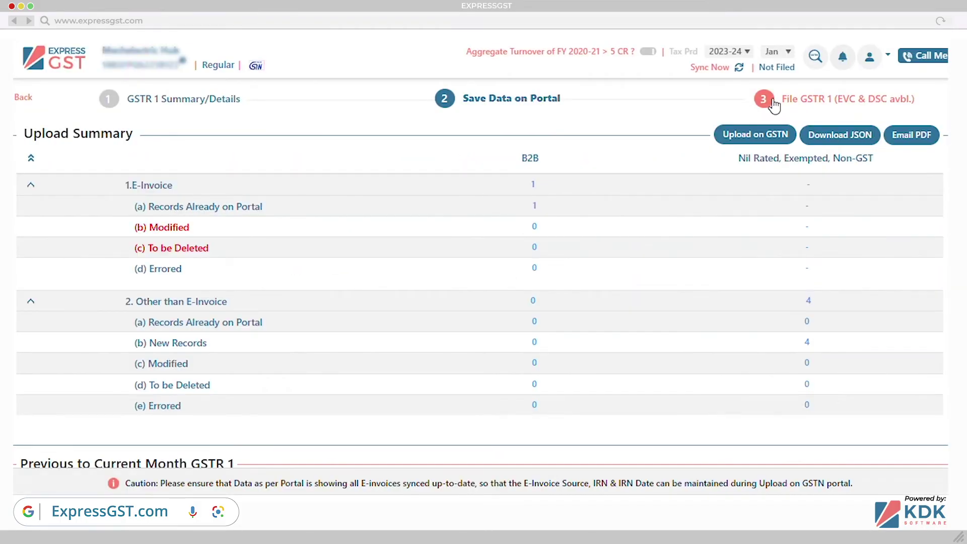
{"action": "left_click", "coordinate": [774, 106]}
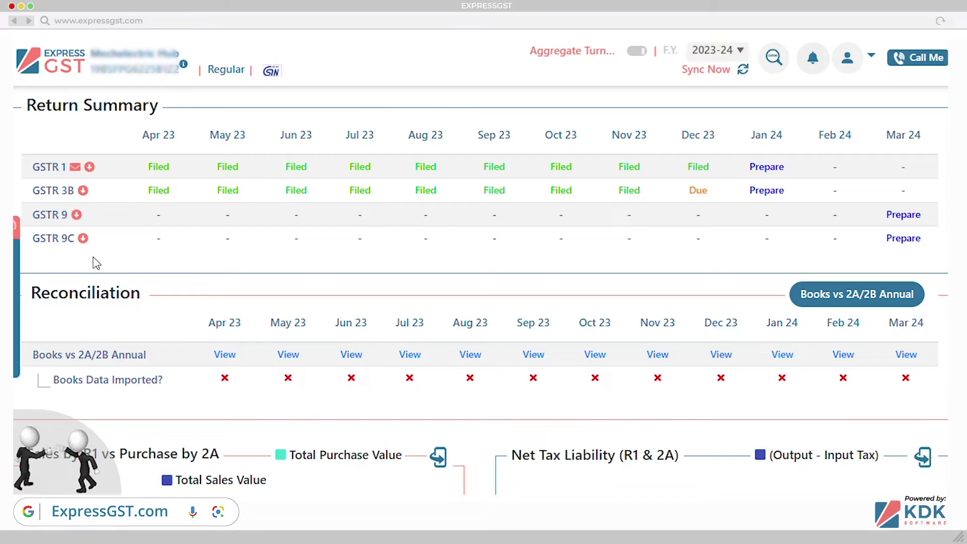
- Open the due December GSTR 3B, check the GSTR 1 vs 3B liability difference, and dismiss the reverse charge warning
{"action": "left_click_drag", "start_coordinate": [33, 191], "coordinate": [65, 193]}
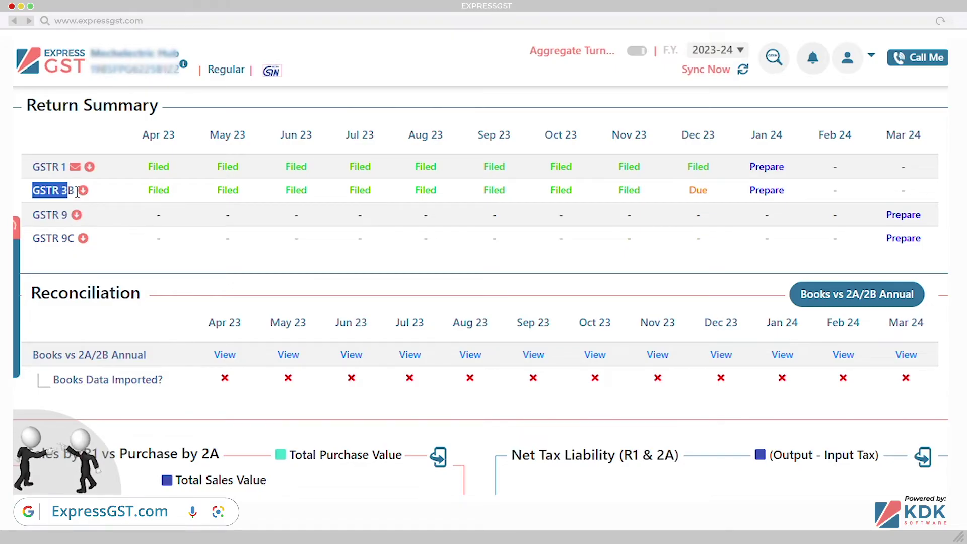
{"action": "left_click", "coordinate": [705, 199]}
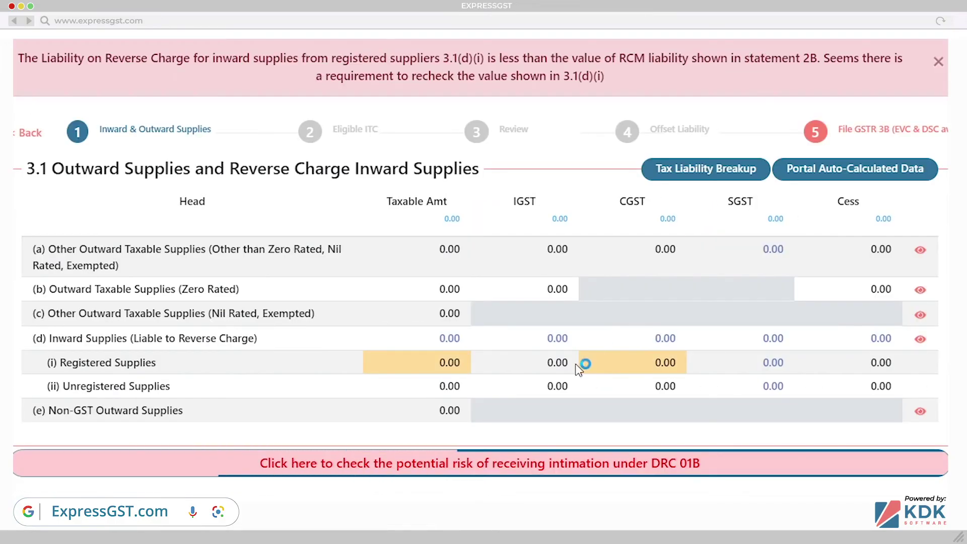
{"action": "scroll", "coordinate": [578, 420], "scroll_direction": "down", "scroll_amount": 4}
{"action": "scroll", "coordinate": [578, 419], "scroll_direction": "down", "scroll_amount": 1}
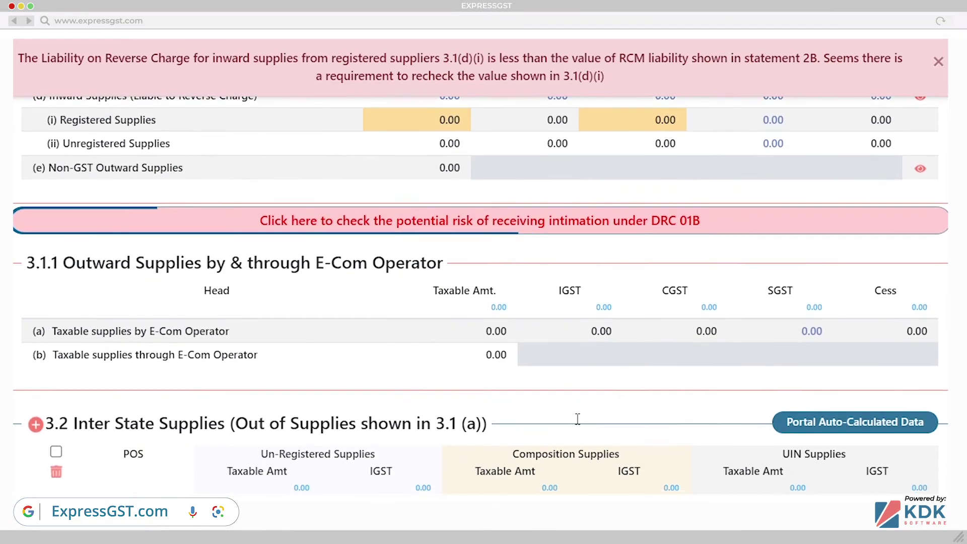
{"action": "left_click", "coordinate": [689, 224]}
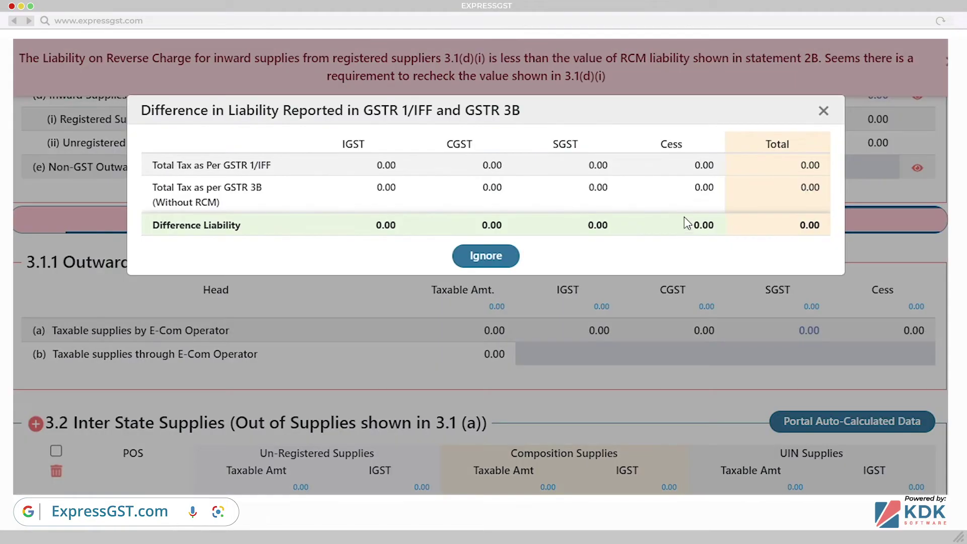
{"action": "left_click", "coordinate": [825, 111]}
{"action": "left_click", "coordinate": [939, 62]}
{"action": "scroll", "coordinate": [937, 101], "scroll_direction": "down", "scroll_amount": 2}
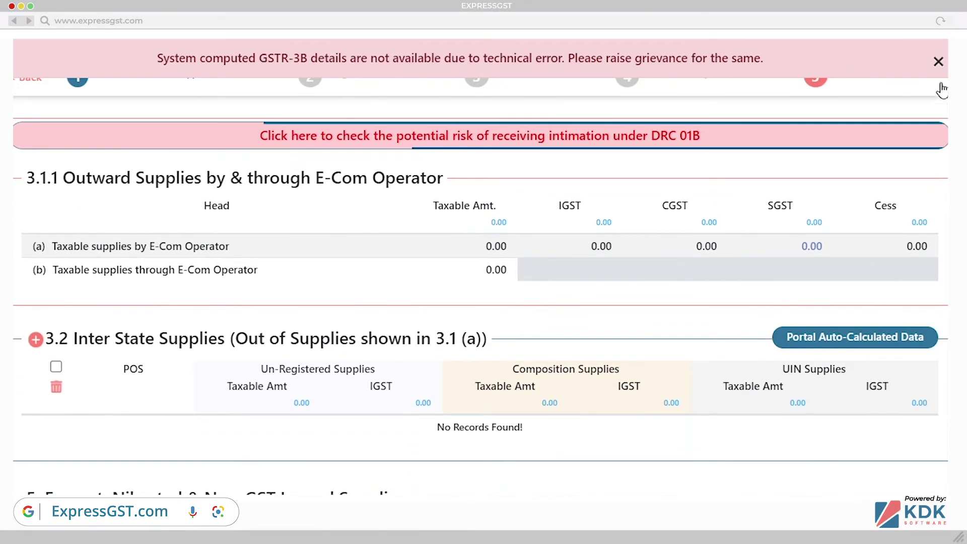
{"action": "scroll", "coordinate": [937, 100], "scroll_direction": "up", "scroll_amount": 6}
{"action": "scroll", "coordinate": [480, 295], "scroll_direction": "up", "scroll_amount": 2}
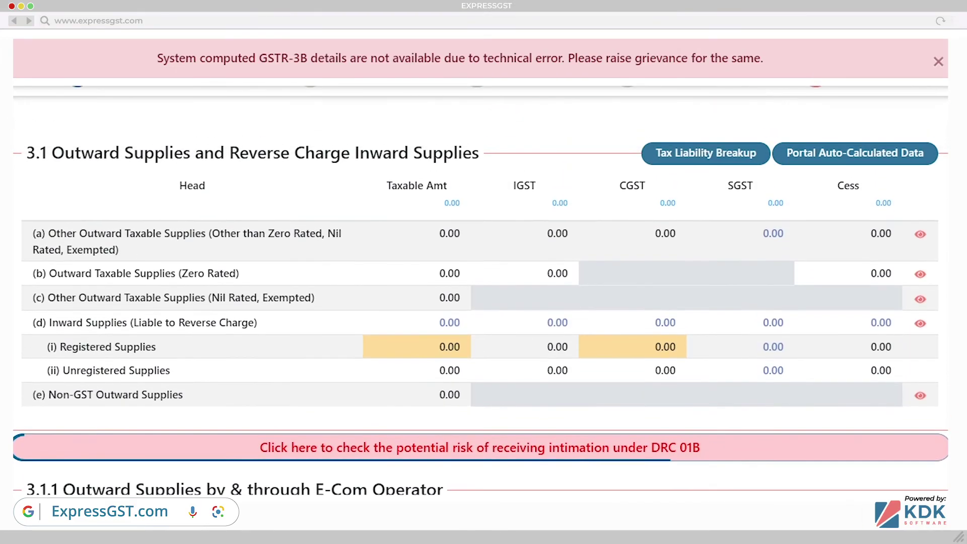
{"action": "scroll", "coordinate": [480, 295], "scroll_direction": "up", "scroll_amount": 1}
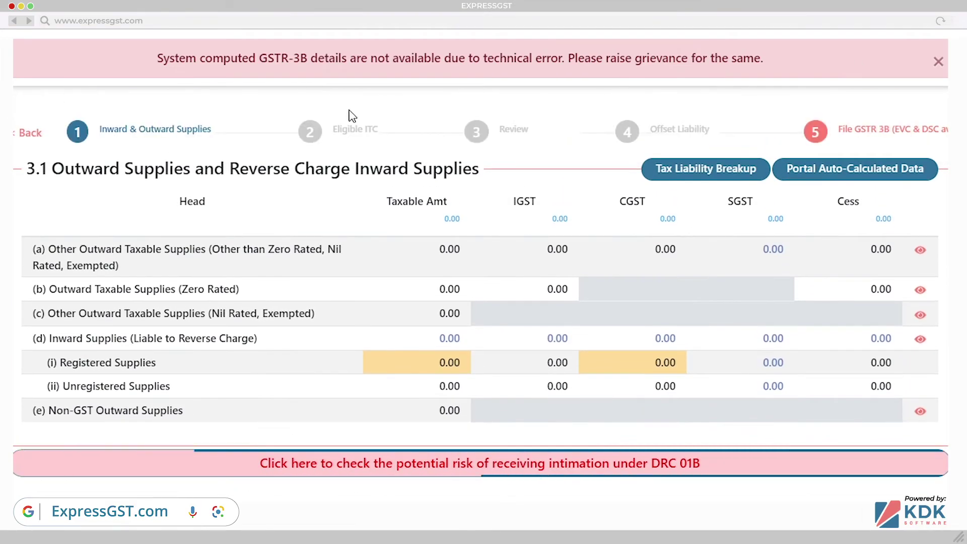
- Step through Eligible ITC, Review, Offset Liability and File GSTR 3B stages
{"action": "left_click", "coordinate": [337, 132]}
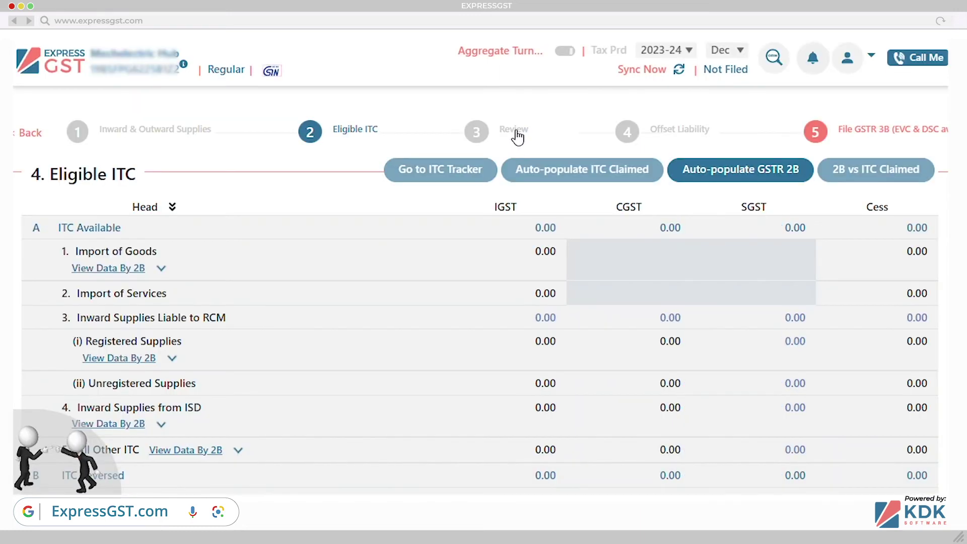
{"action": "left_click", "coordinate": [515, 135]}
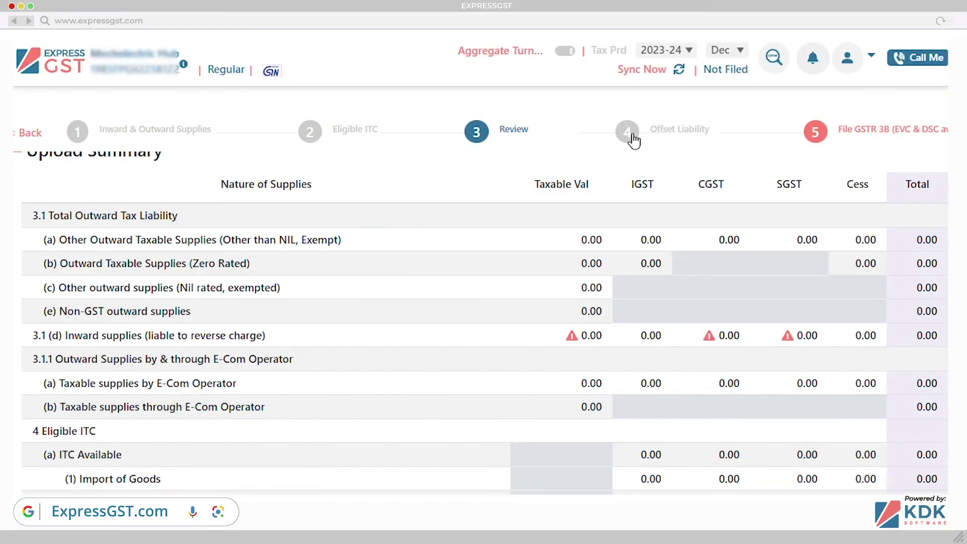
{"action": "left_click", "coordinate": [627, 133]}
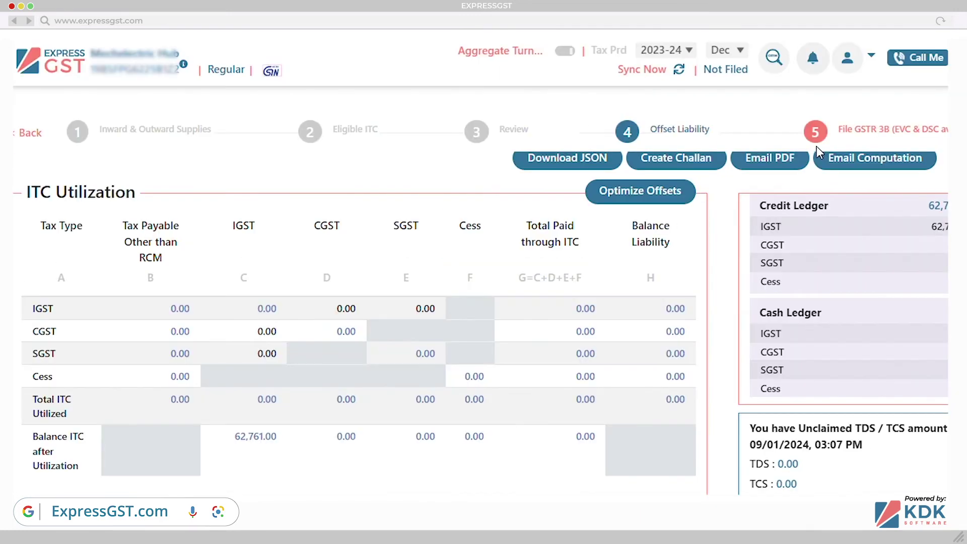
{"action": "left_click", "coordinate": [816, 133]}
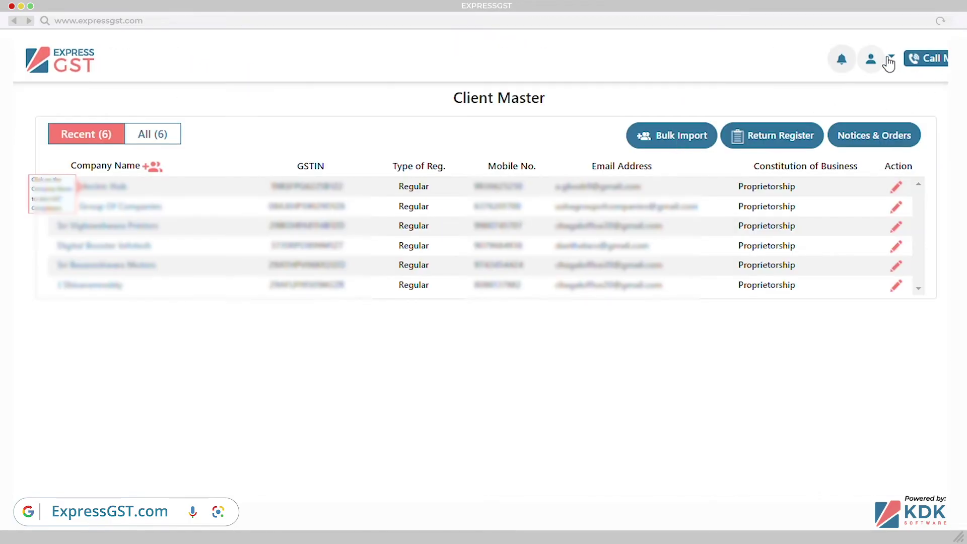
{"action": "left_click", "coordinate": [889, 63]}
{"action": "left_click", "coordinate": [808, 249]}
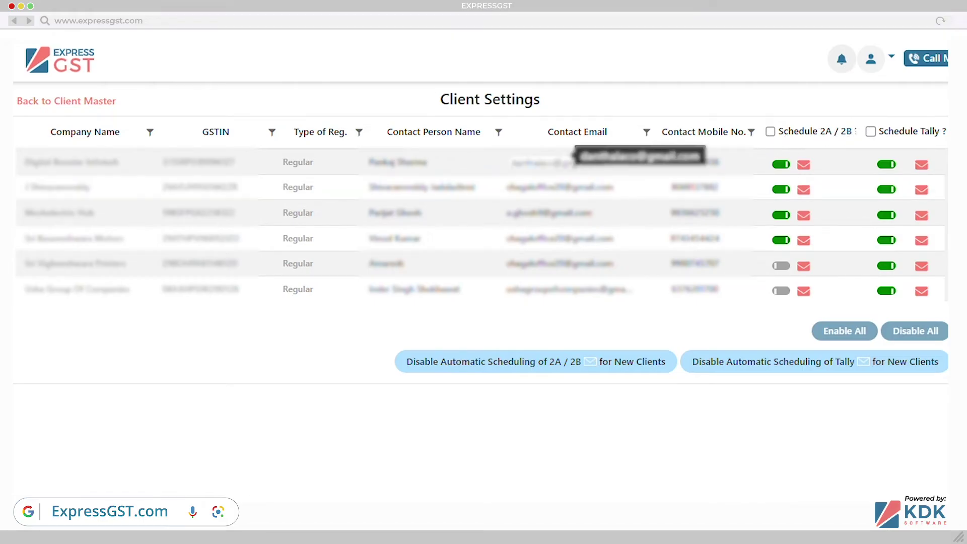
{"action": "left_click", "coordinate": [574, 162]}
{"action": "left_click_drag", "start_coordinate": [612, 162], "coordinate": [490, 183]}
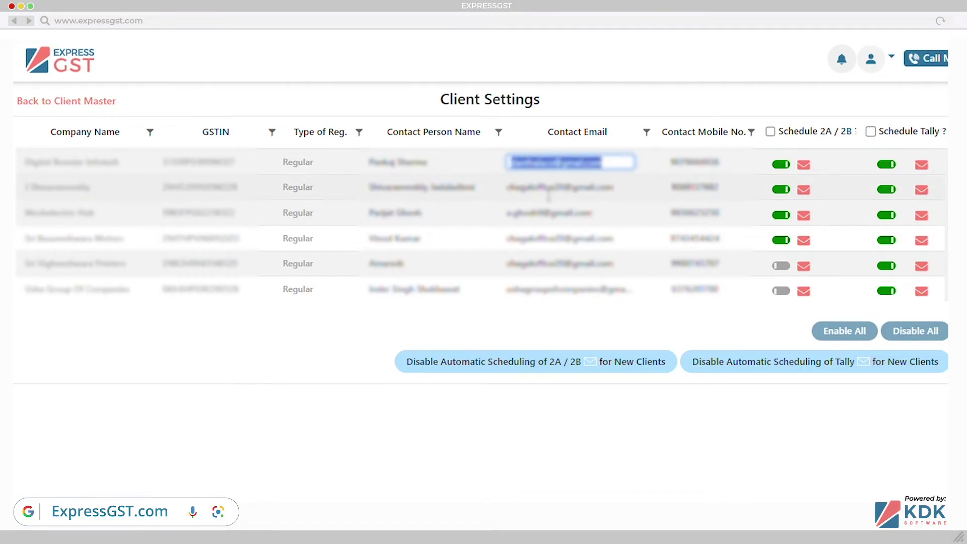
{"action": "double_click", "coordinate": [548, 195]}
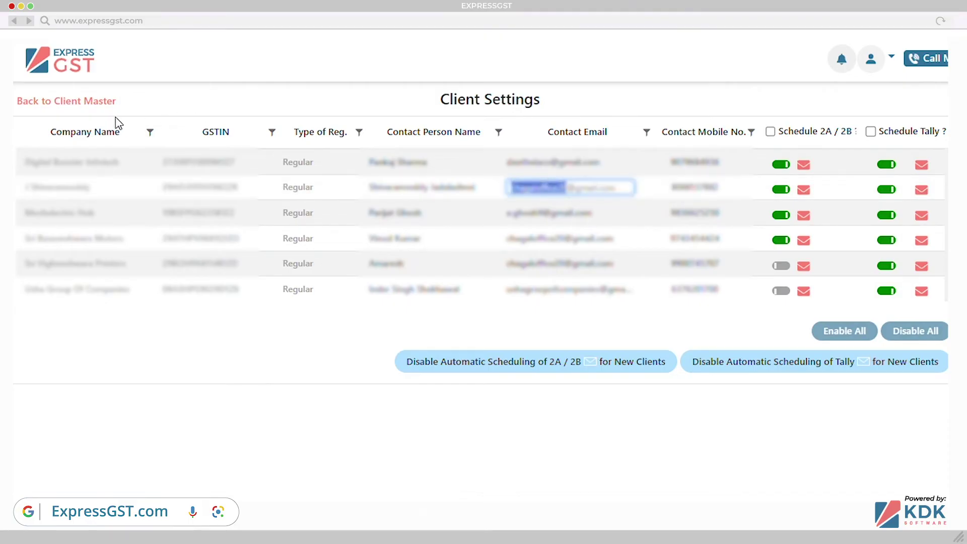
{"action": "left_click", "coordinate": [114, 101]}
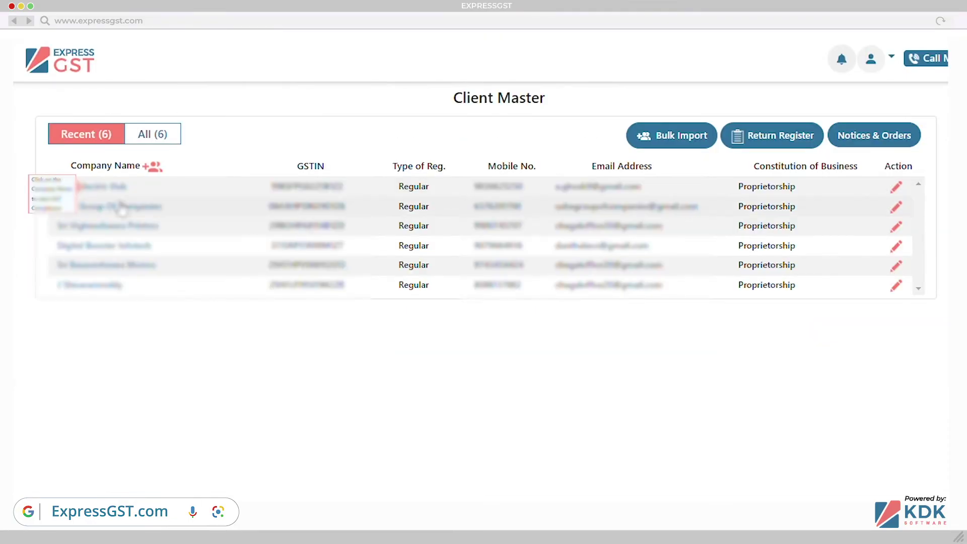
- Open the first client's annual Books vs 2A/2B supplier-wise reconciliation for 2023-24
{"action": "left_click", "coordinate": [118, 189]}
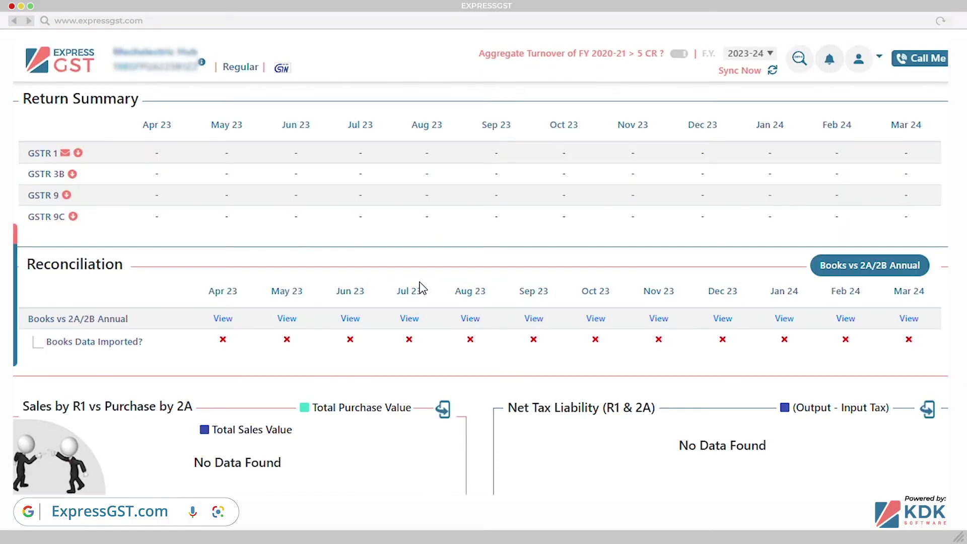
{"action": "left_click", "coordinate": [846, 270]}
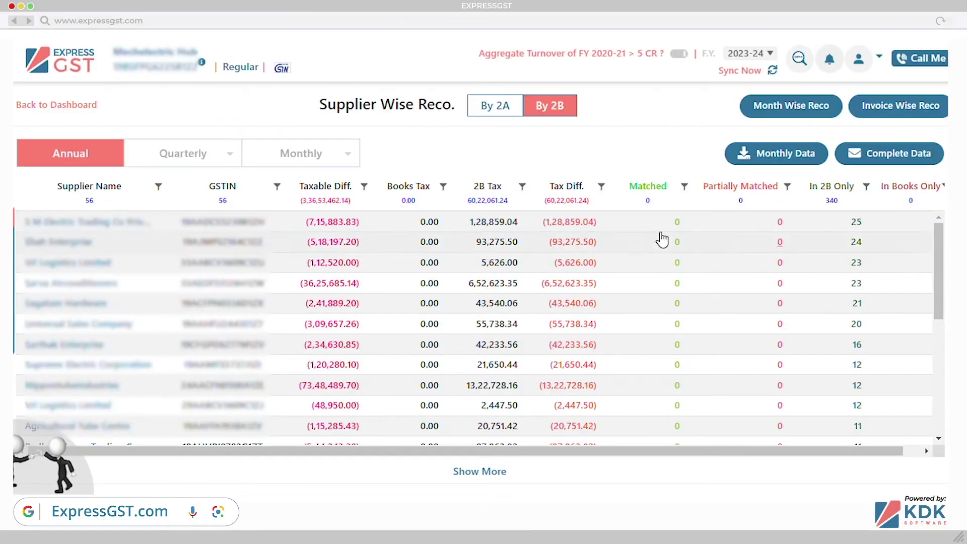
{"action": "scroll", "coordinate": [675, 232], "scroll_direction": "down", "scroll_amount": 2}
{"action": "scroll", "coordinate": [676, 231], "scroll_direction": "up", "scroll_amount": 2}
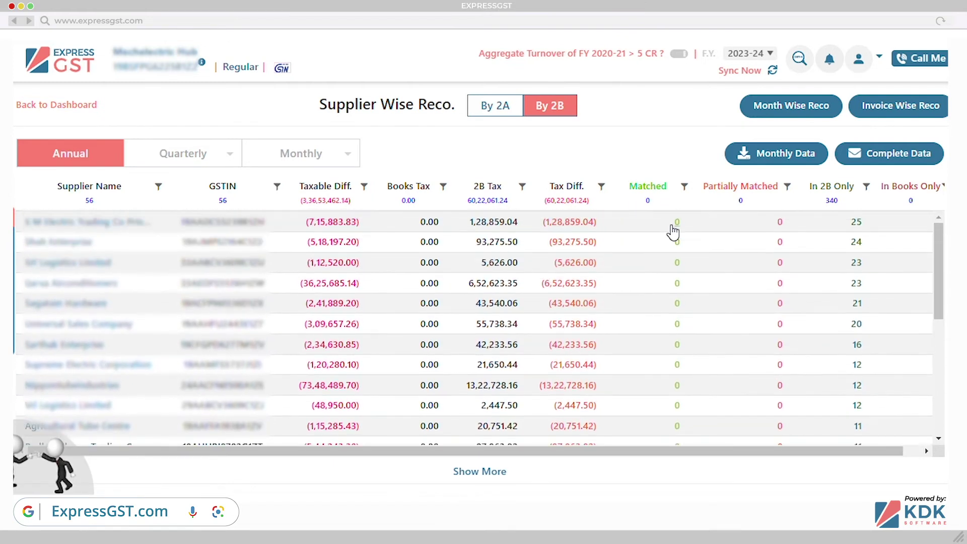
- Review the Quarterly and Monthly filter choices on the reconciliation, then close them
{"action": "left_click", "coordinate": [186, 157]}
{"action": "left_click", "coordinate": [277, 149]}
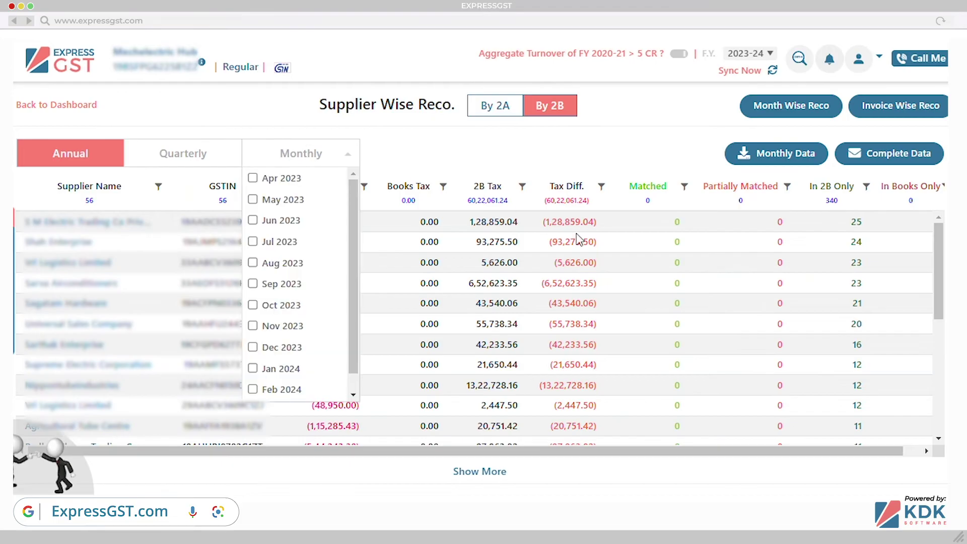
{"action": "left_click", "coordinate": [637, 106]}
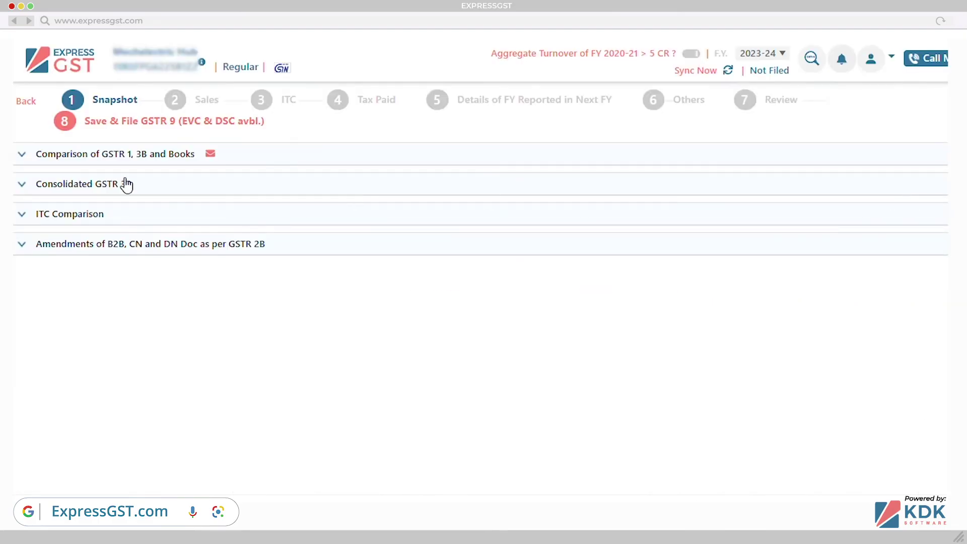
- Move through GSTR-9 to the Others stage and down to section 17
{"action": "left_click", "coordinate": [186, 105]}
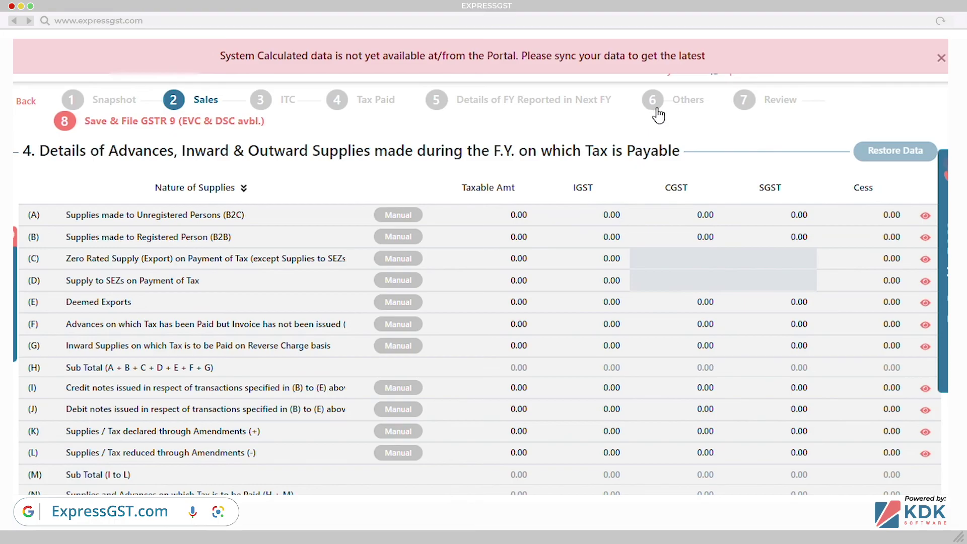
{"action": "left_click", "coordinate": [664, 104]}
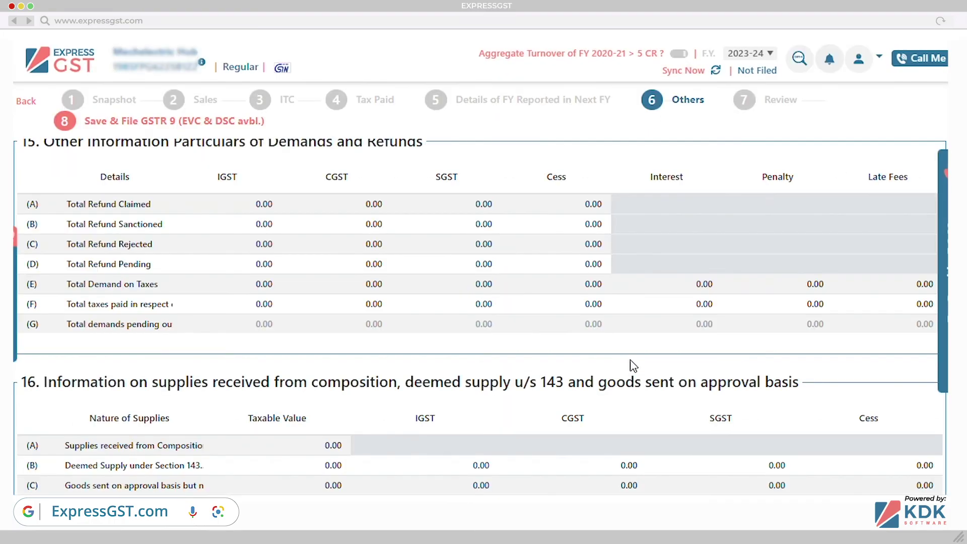
{"action": "scroll", "coordinate": [632, 365], "scroll_direction": "down", "scroll_amount": 3}
{"action": "scroll", "coordinate": [630, 364], "scroll_direction": "down", "scroll_amount": 3}
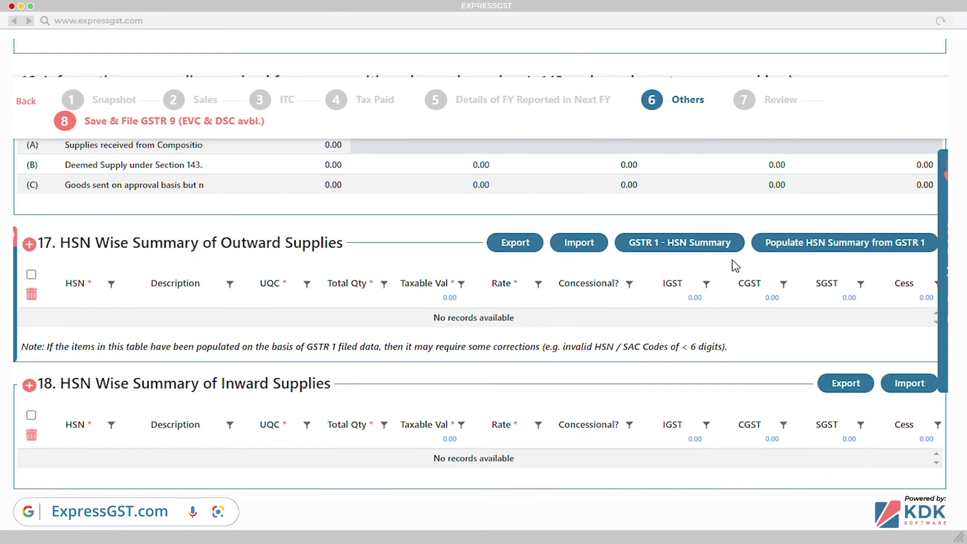
- Check the GSTR 1 HSN summary, then populate table 17 with HSN outward supplies from GSTR 1
{"action": "left_click", "coordinate": [726, 247]}
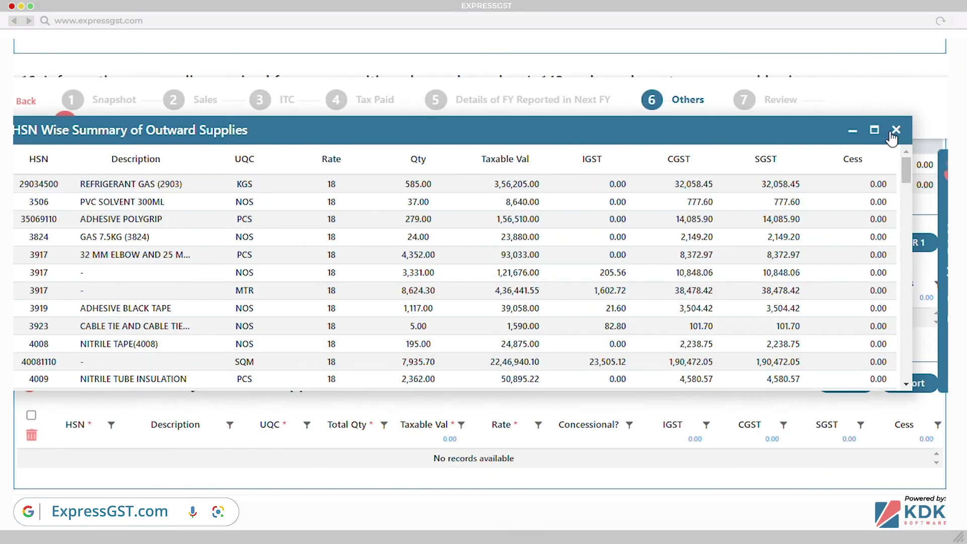
{"action": "left_click", "coordinate": [897, 130]}
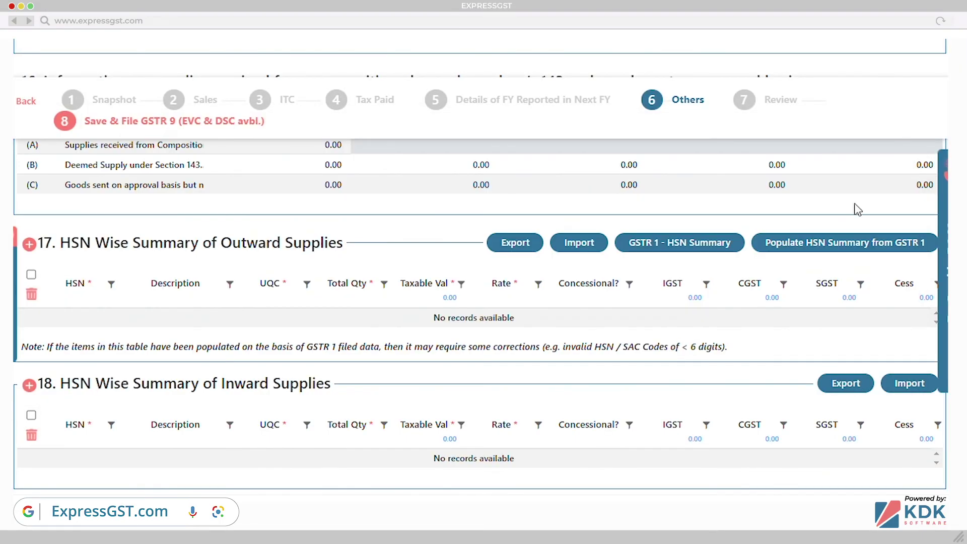
{"action": "left_click", "coordinate": [832, 243]}
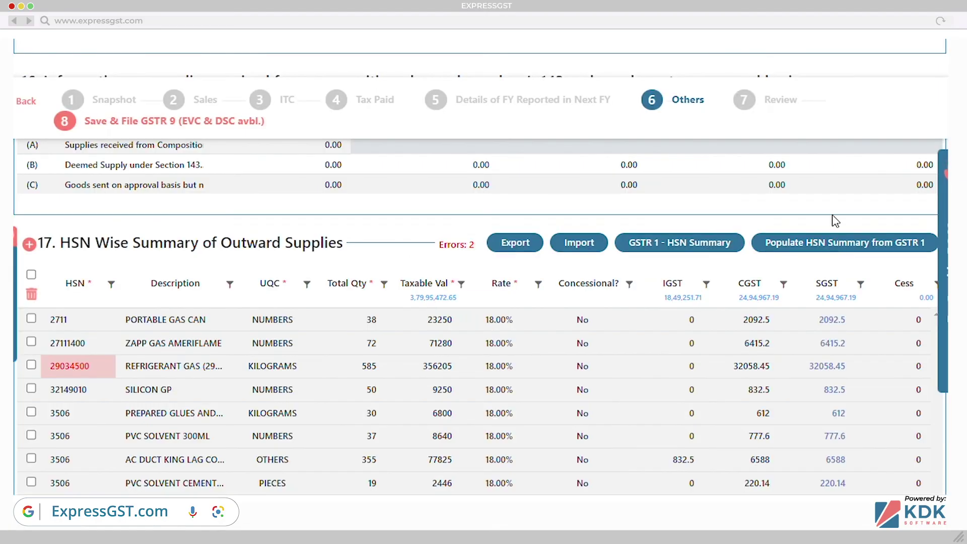
{"action": "scroll", "coordinate": [840, 200], "scroll_direction": "down", "scroll_amount": 1}
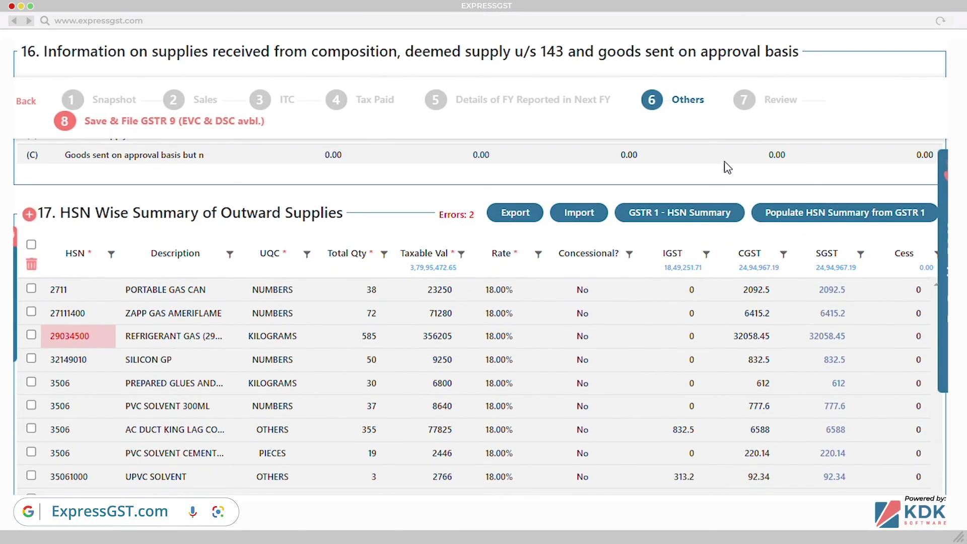
- Return to the GSTR-9 Snapshot and expand the ITC Comparison of 3B against 2B
{"action": "left_click", "coordinate": [141, 103]}
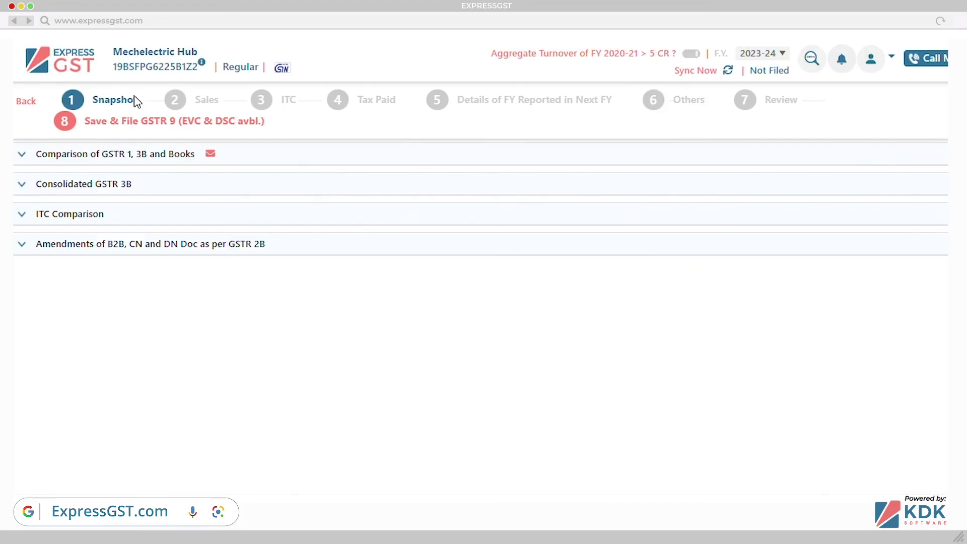
{"action": "left_click", "coordinate": [307, 216]}
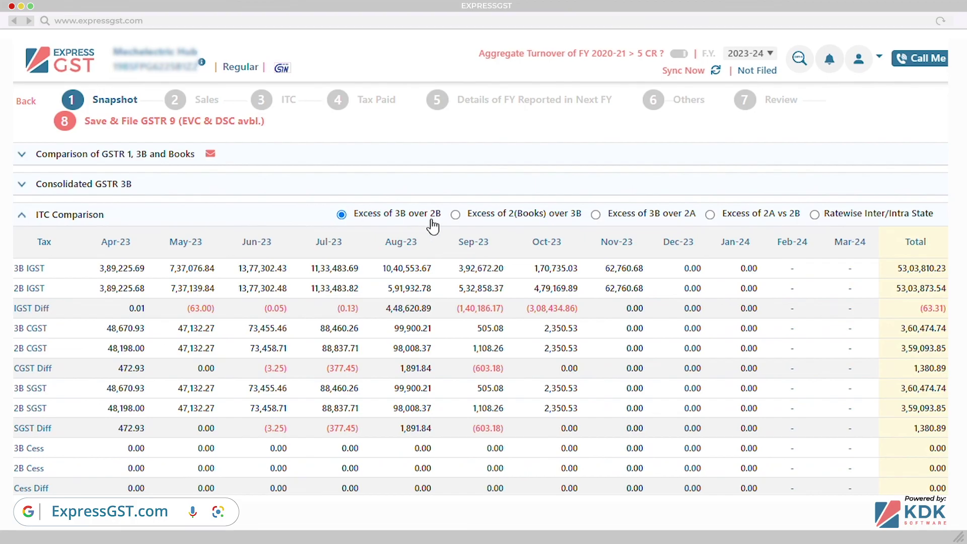